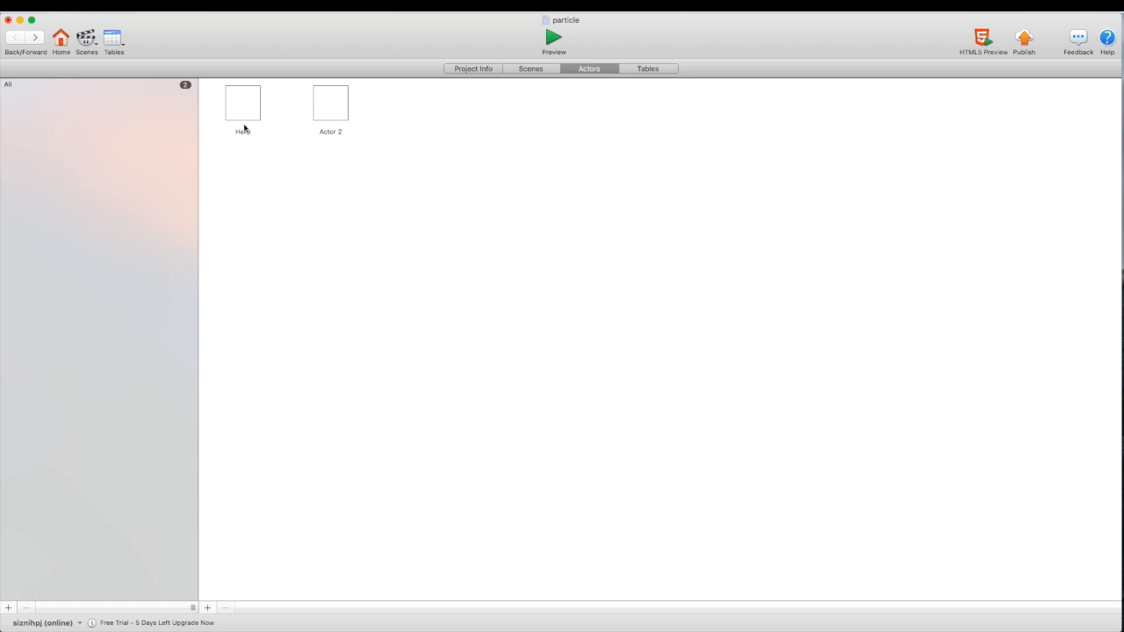
- Rename the actor Actor 2 as blast
{"action": "double_click", "coordinate": [332, 134]}
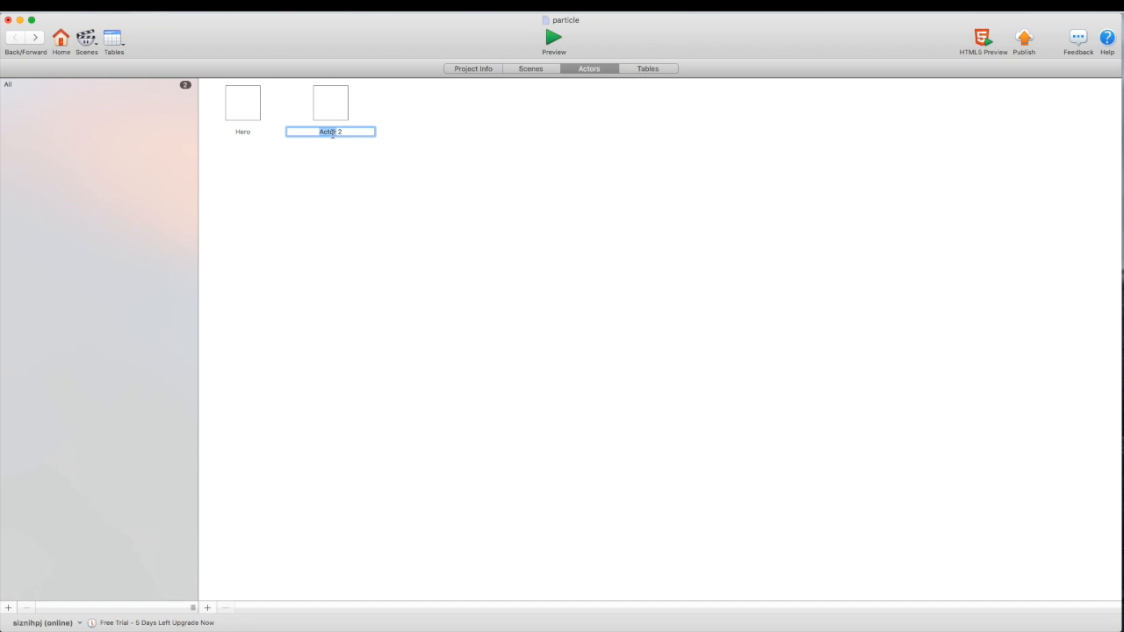
{"action": "left_click_drag", "start_coordinate": [366, 130], "coordinate": [278, 130]}
{"action": "type", "text": "blast"}
{"action": "key", "text": "super+a"}
- Open the blast actor and set its size to width 10 and height 10
{"action": "double_click", "coordinate": [337, 107]}
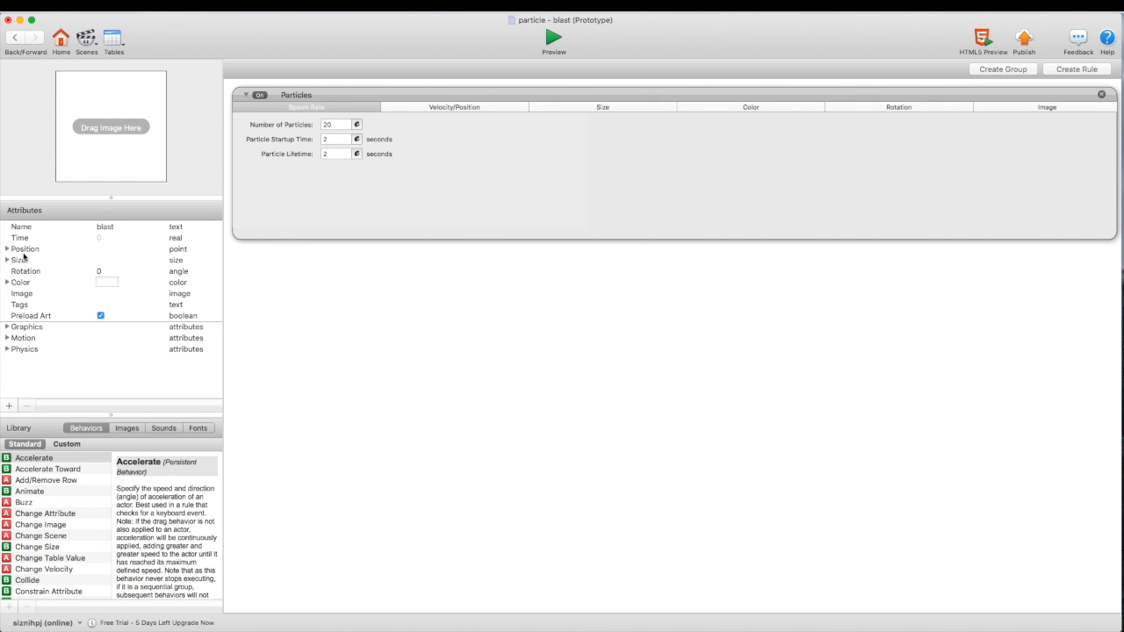
{"action": "left_click", "coordinate": [8, 261]}
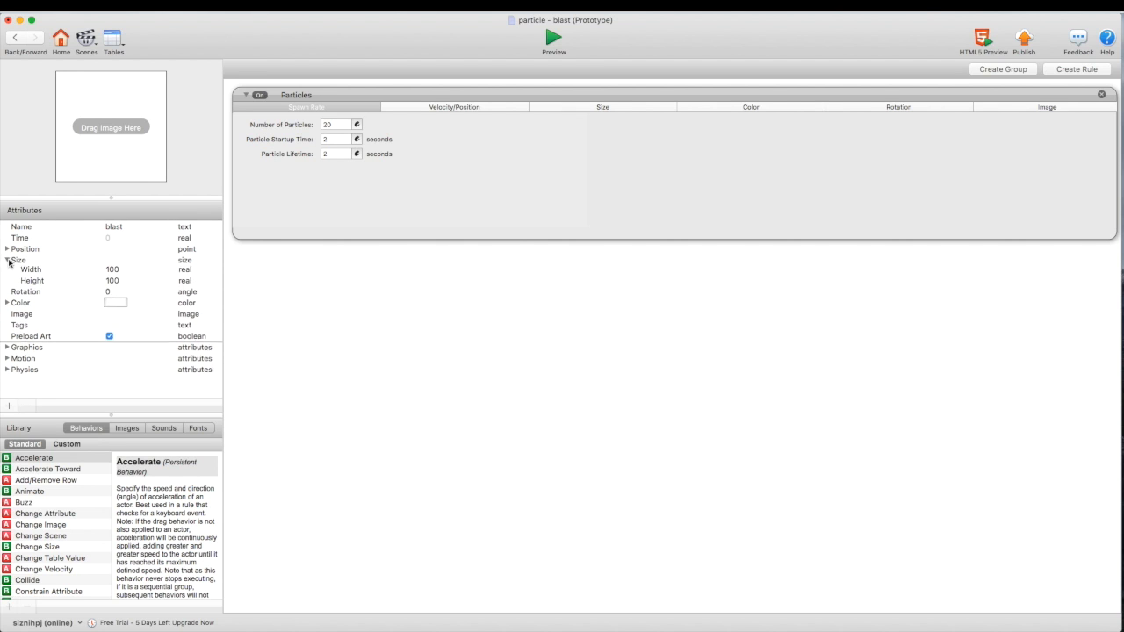
{"action": "double_click", "coordinate": [115, 272]}
{"action": "type", "text": "1"}
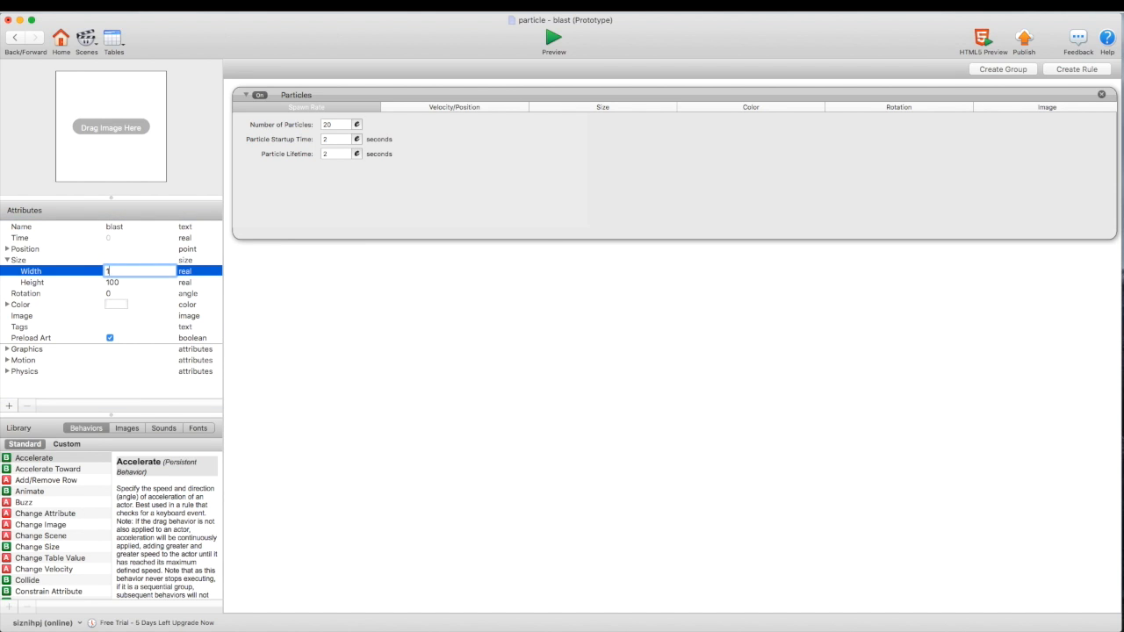
{"action": "double_click", "coordinate": [114, 283]}
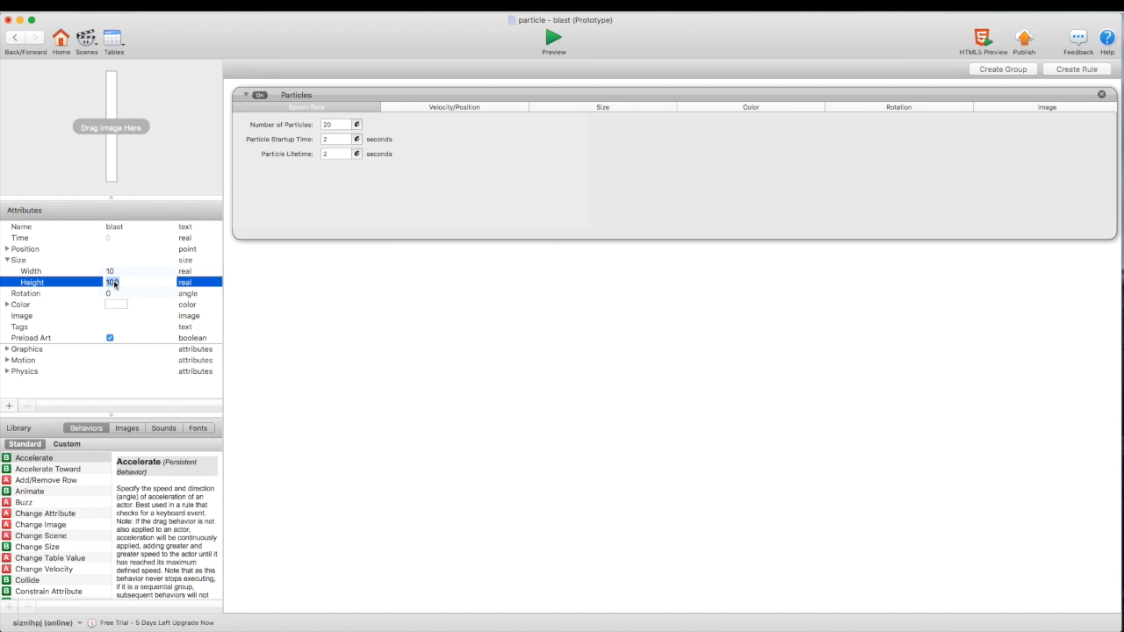
{"action": "type", "text": "1"}
{"action": "left_click", "coordinate": [112, 272]}
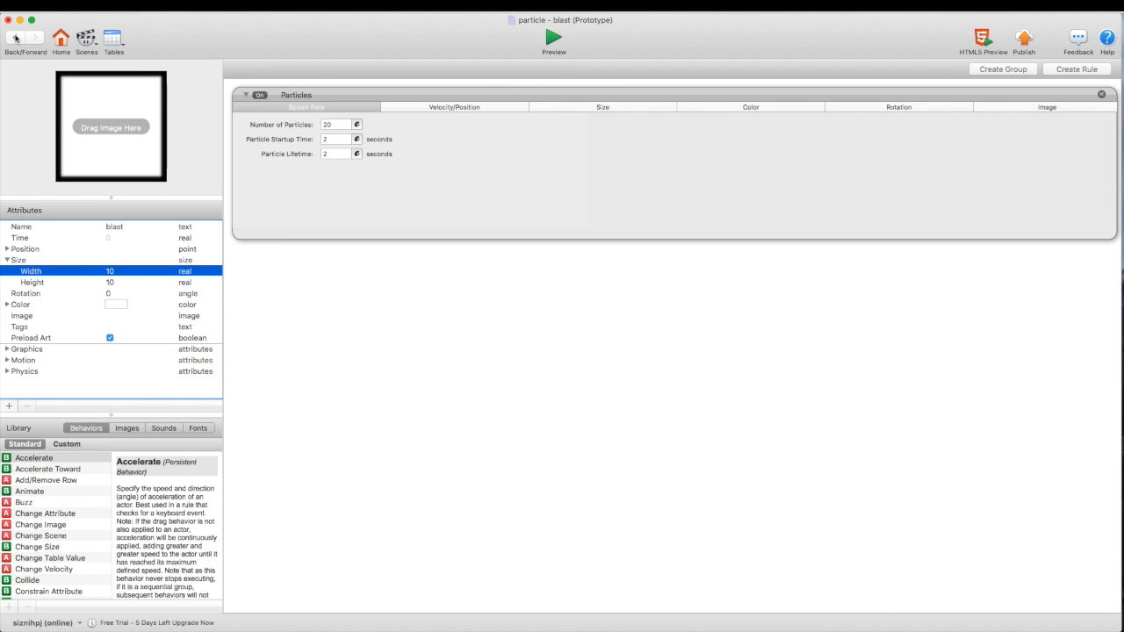
- Set the blast actor's color to yellow at 100% opacity
{"action": "left_click", "coordinate": [111, 304]}
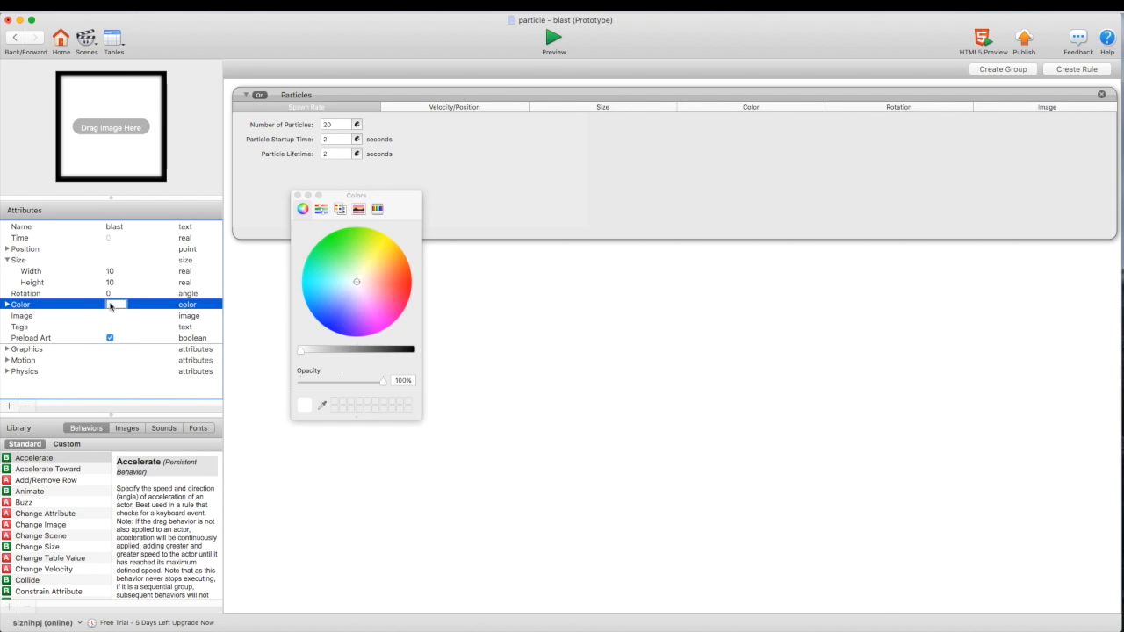
{"action": "left_click", "coordinate": [372, 255]}
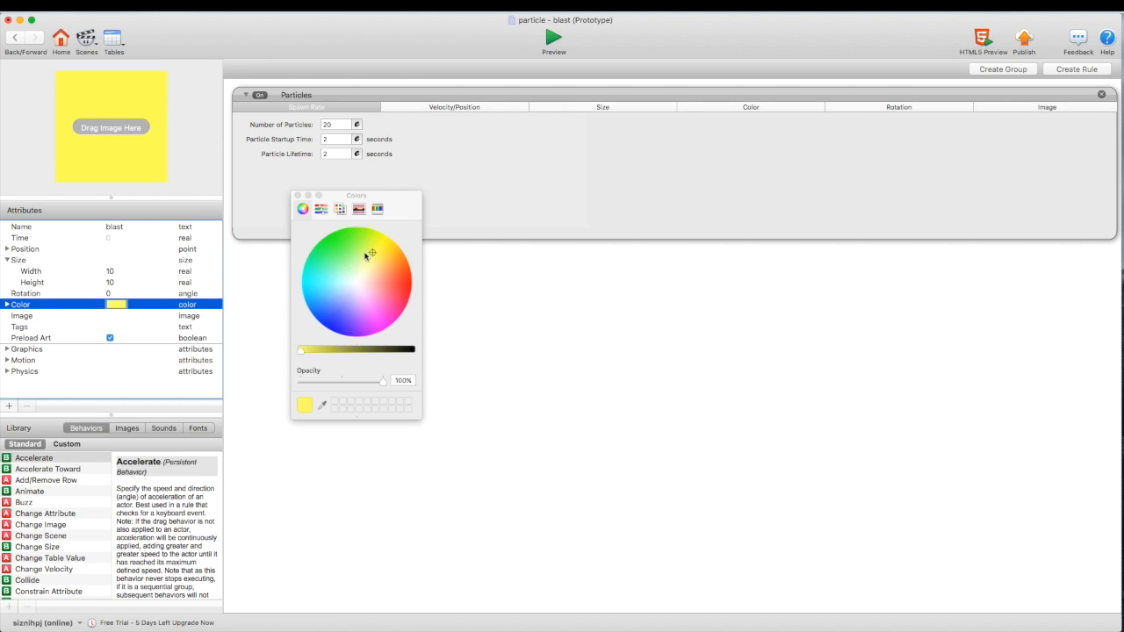
{"action": "left_click", "coordinate": [251, 290]}
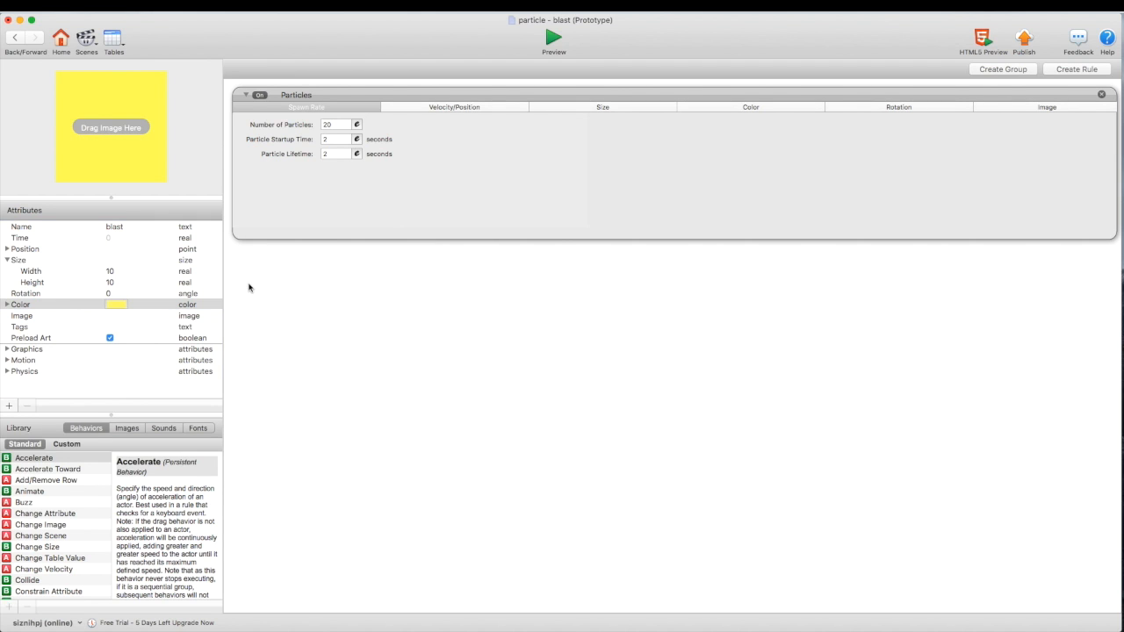
- Open the Hero actor and set its color to blue
{"action": "left_click", "coordinate": [15, 38]}
{"action": "left_click", "coordinate": [247, 109]}
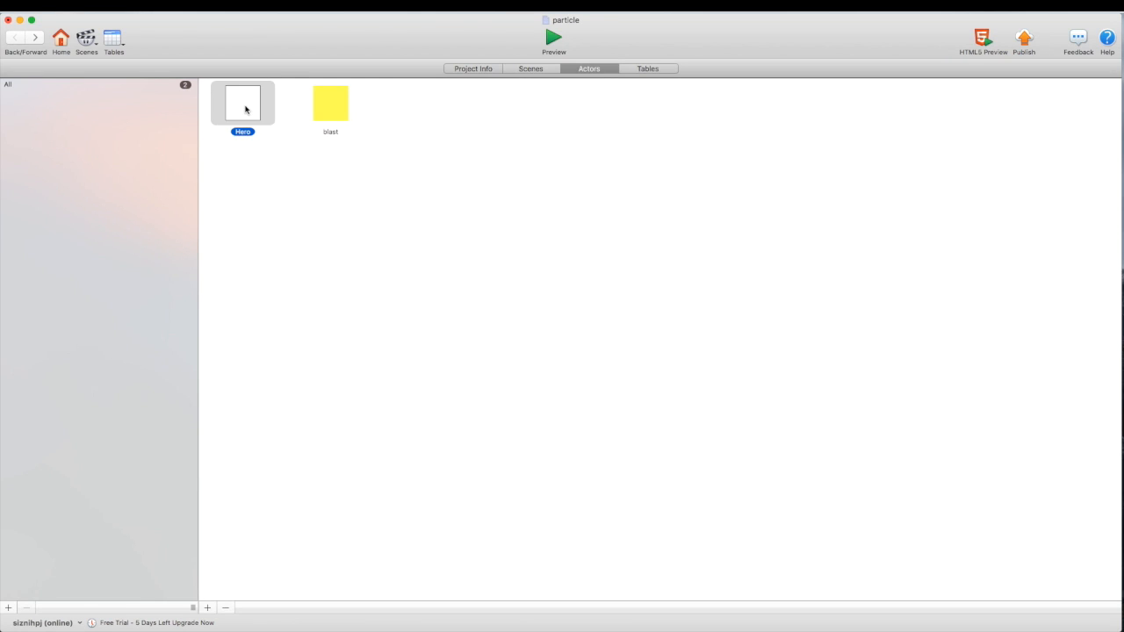
{"action": "double_click", "coordinate": [245, 108]}
{"action": "left_click", "coordinate": [111, 284]}
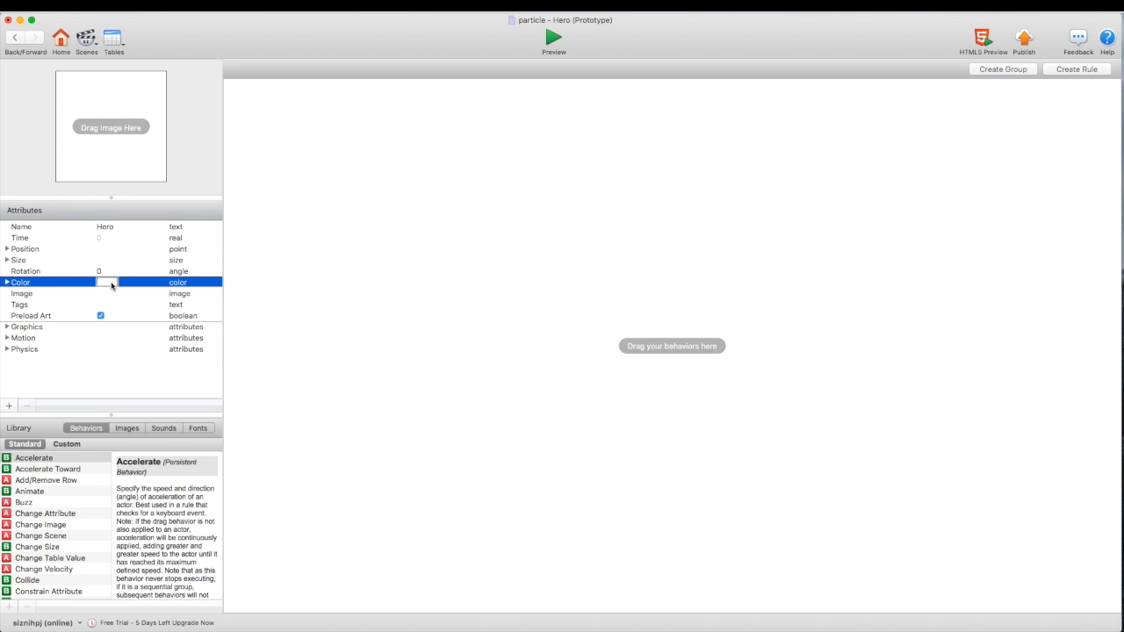
{"action": "left_click", "coordinate": [332, 328]}
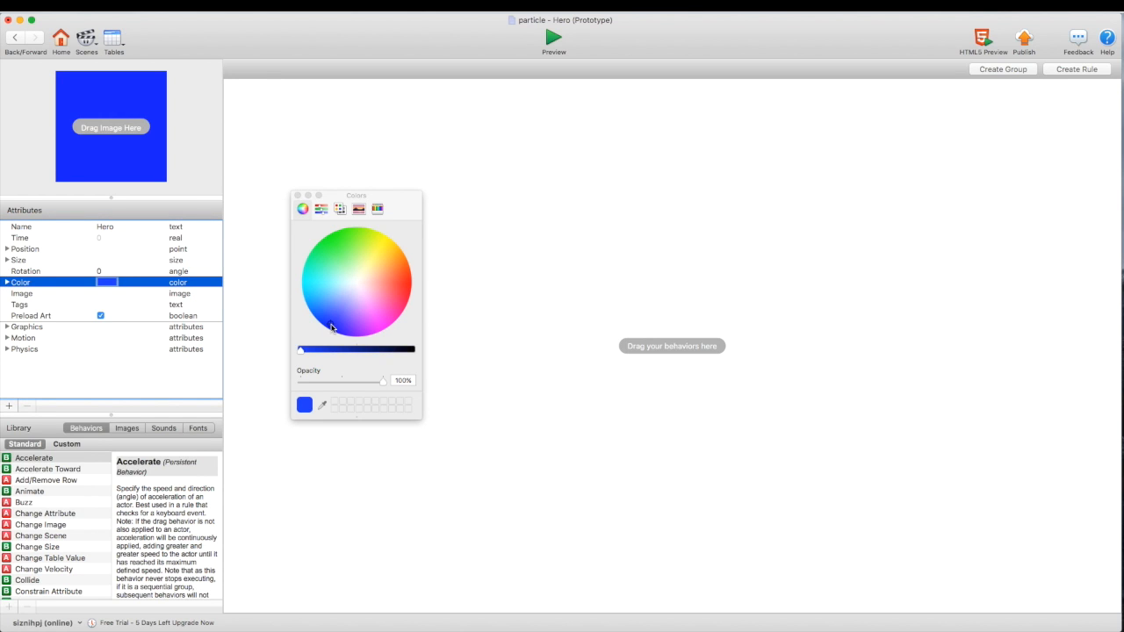
{"action": "left_click", "coordinate": [297, 196]}
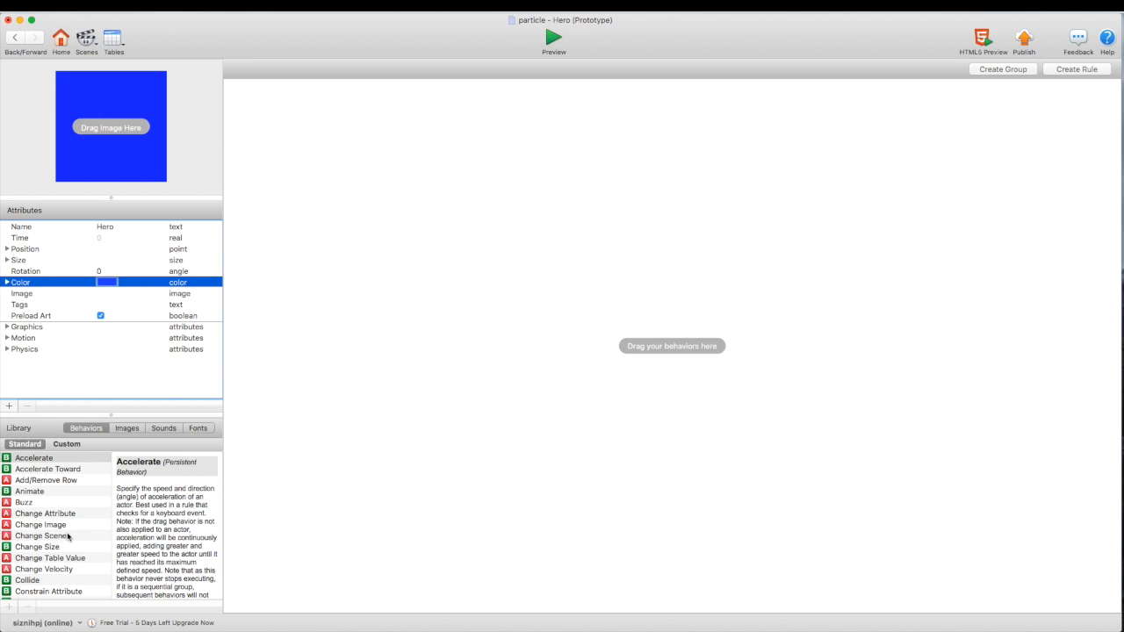
{"action": "scroll", "coordinate": [68, 536], "scroll_direction": "down", "scroll_amount": 3}
{"action": "scroll", "coordinate": [68, 536], "scroll_direction": "down", "scroll_amount": 5}
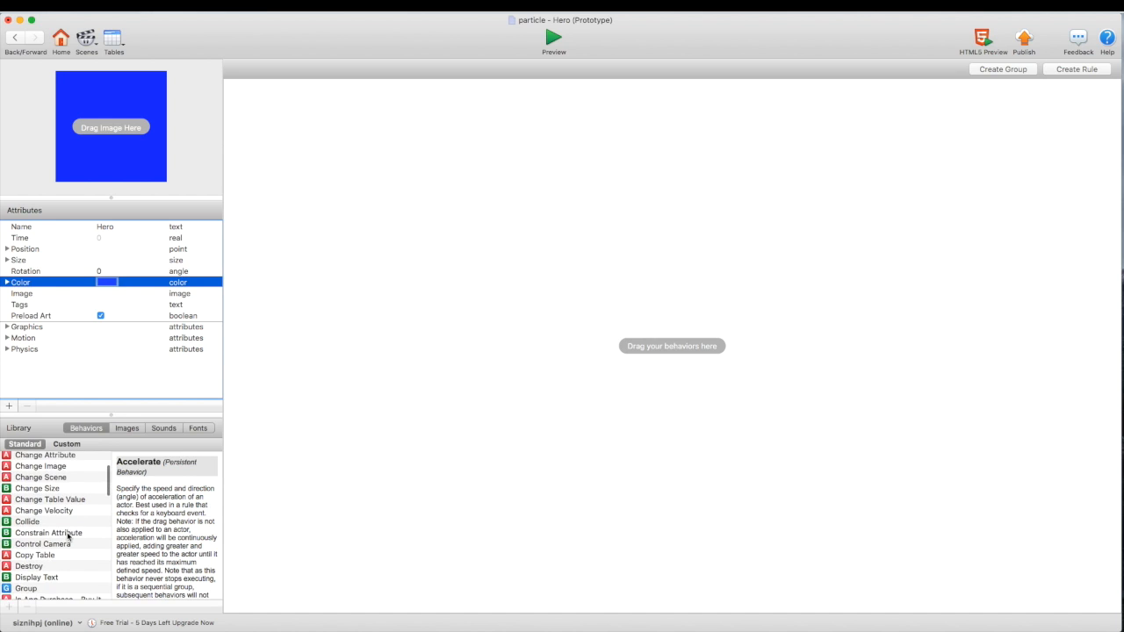
{"action": "scroll", "coordinate": [68, 535], "scroll_direction": "down", "scroll_amount": 10}
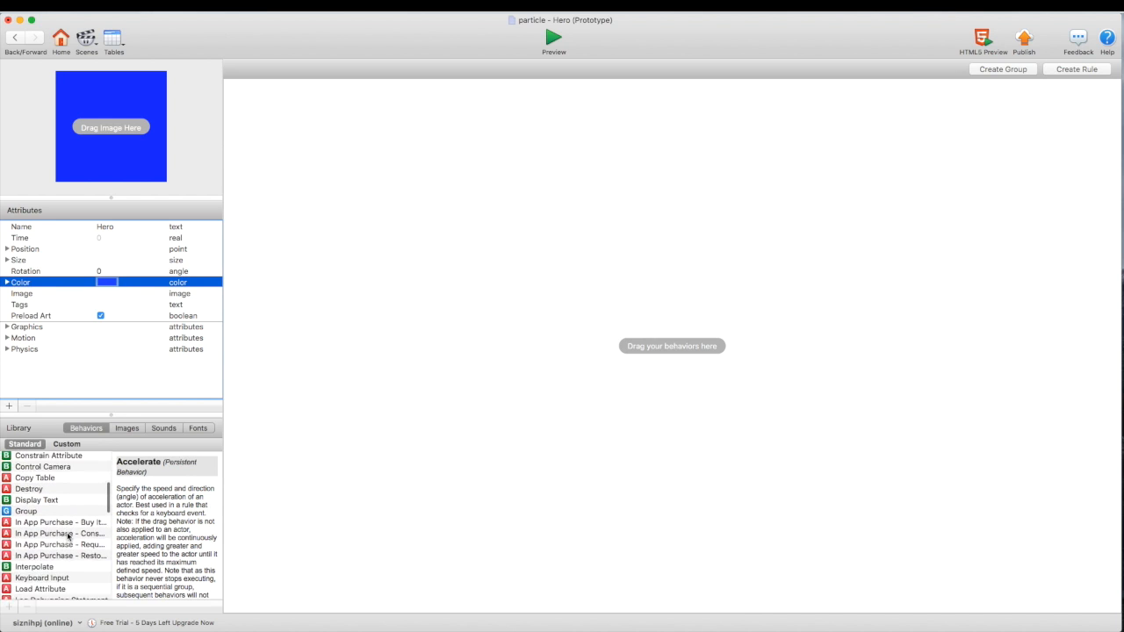
{"action": "scroll", "coordinate": [68, 535], "scroll_direction": "down", "scroll_amount": 5}
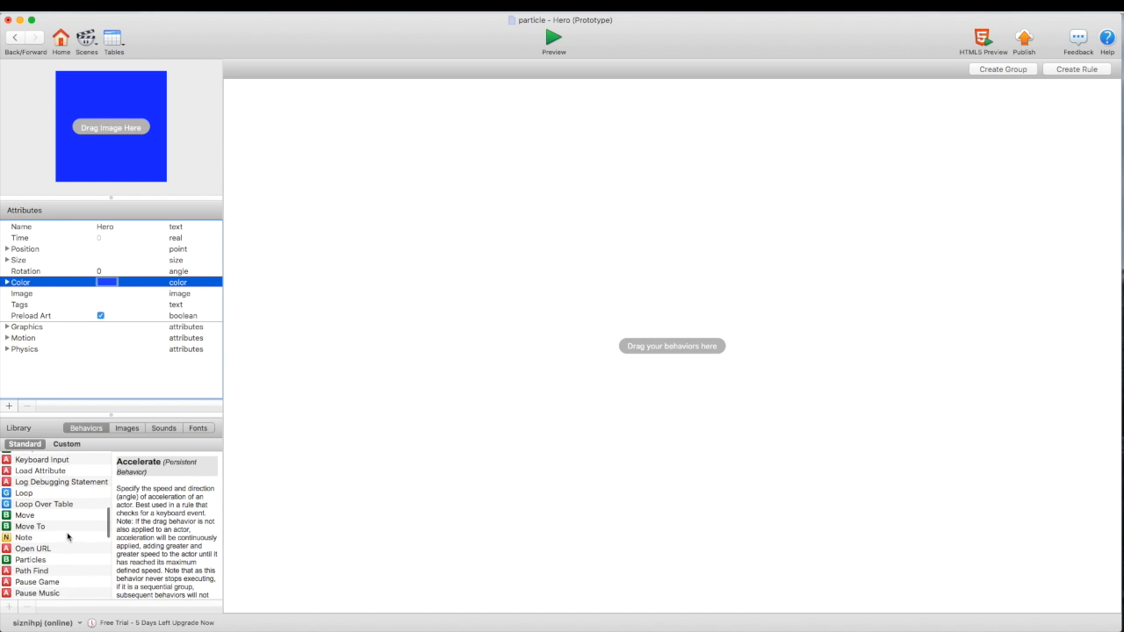
{"action": "scroll", "coordinate": [60, 493], "scroll_direction": "down", "scroll_amount": 10}
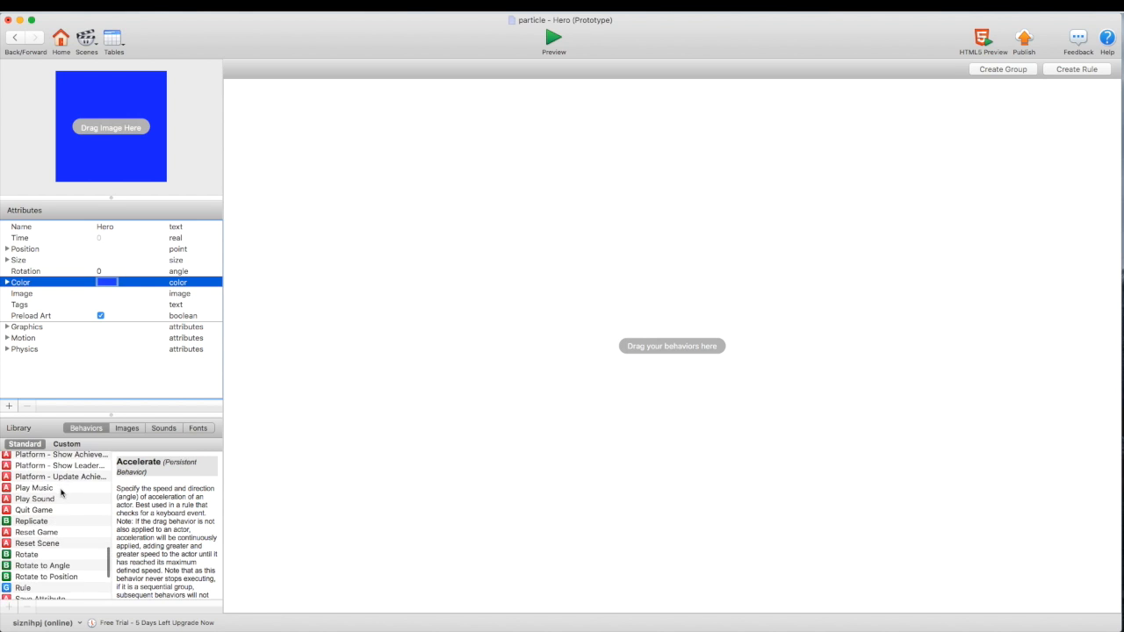
{"action": "scroll", "coordinate": [61, 492], "scroll_direction": "up", "scroll_amount": 20}
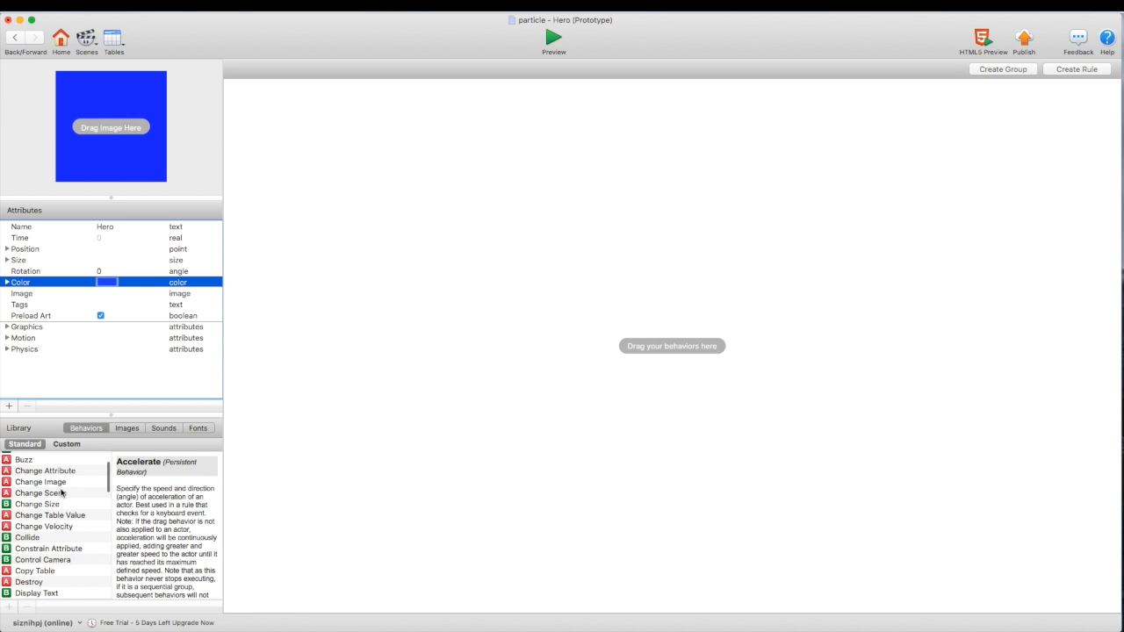
{"action": "scroll", "coordinate": [61, 493], "scroll_direction": "up", "scroll_amount": 2}
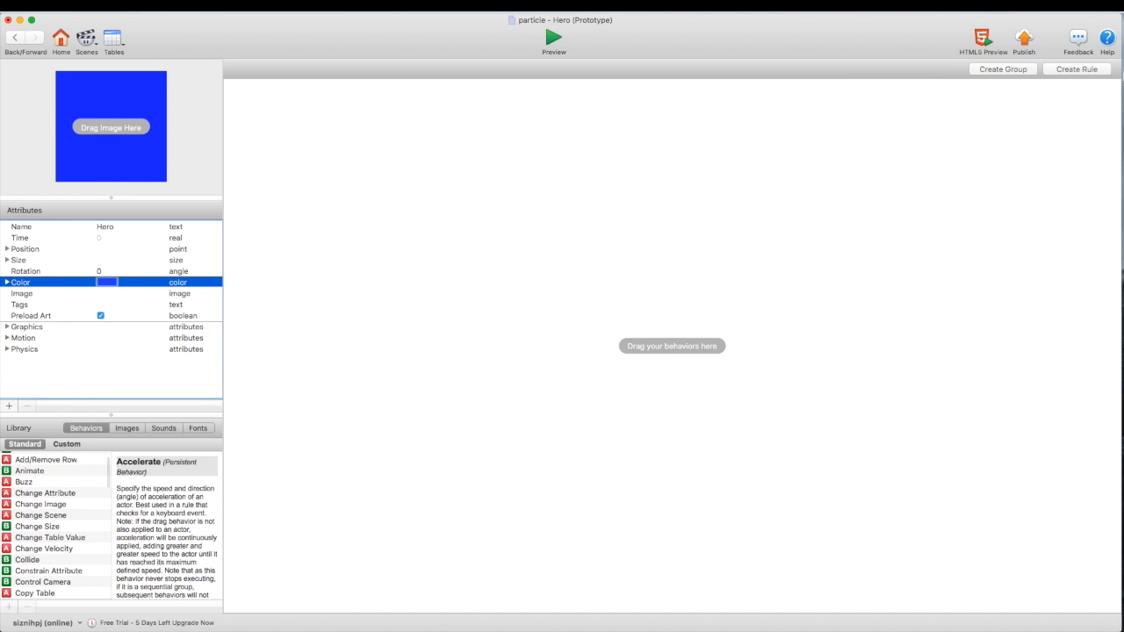
- Create a rule on the Hero actor that triggers when the space key is down
{"action": "left_click", "coordinate": [1077, 70]}
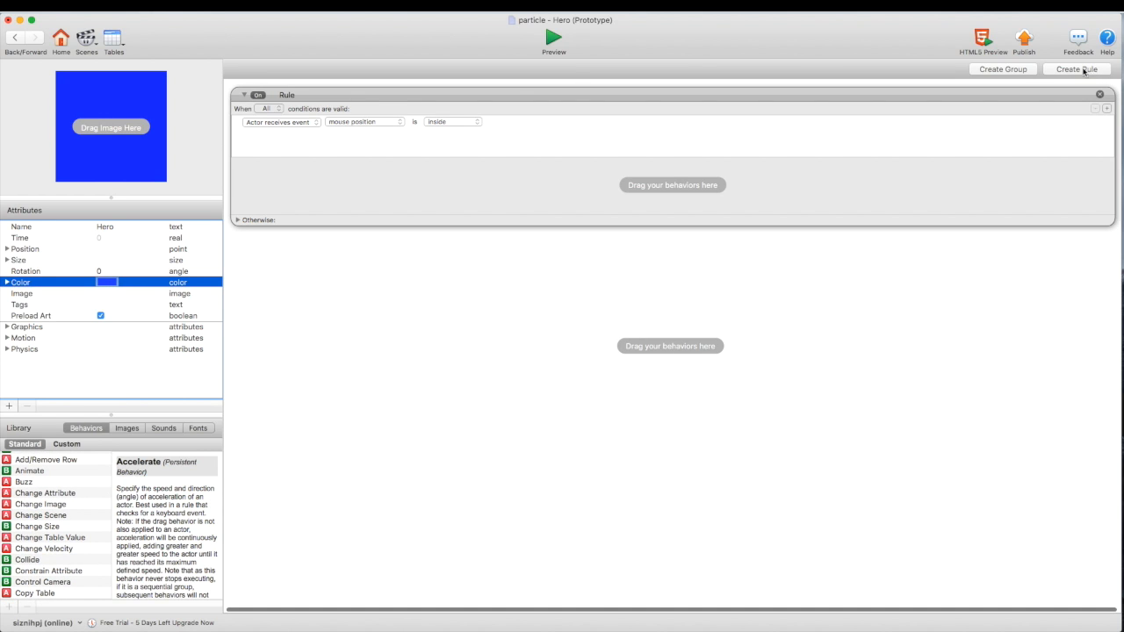
{"action": "left_click", "coordinate": [291, 122]}
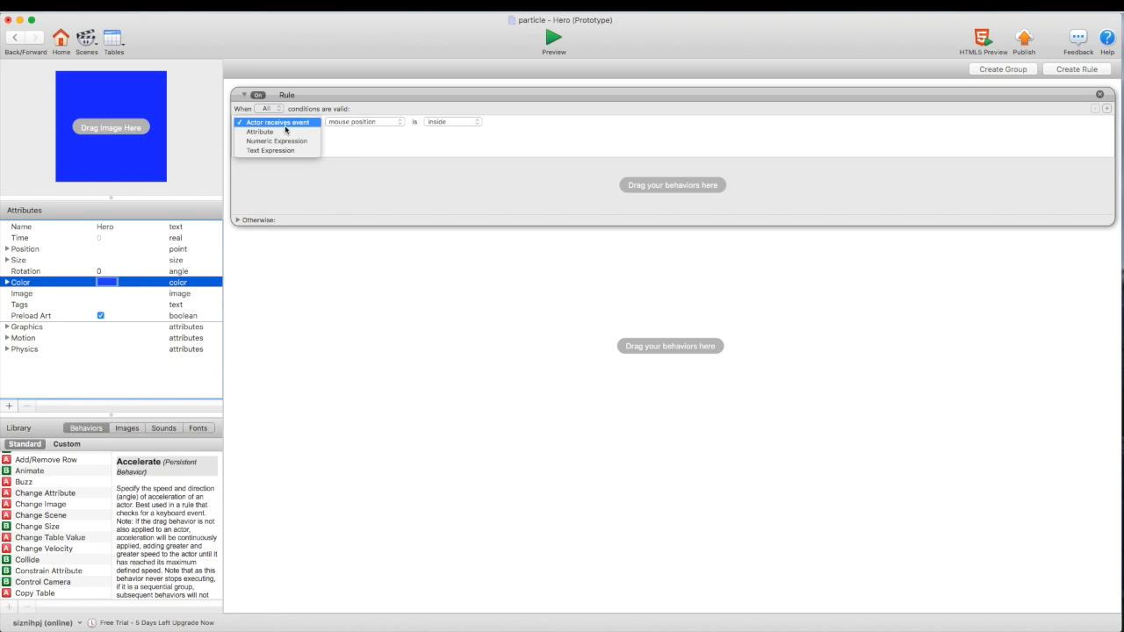
{"action": "left_click", "coordinate": [293, 123]}
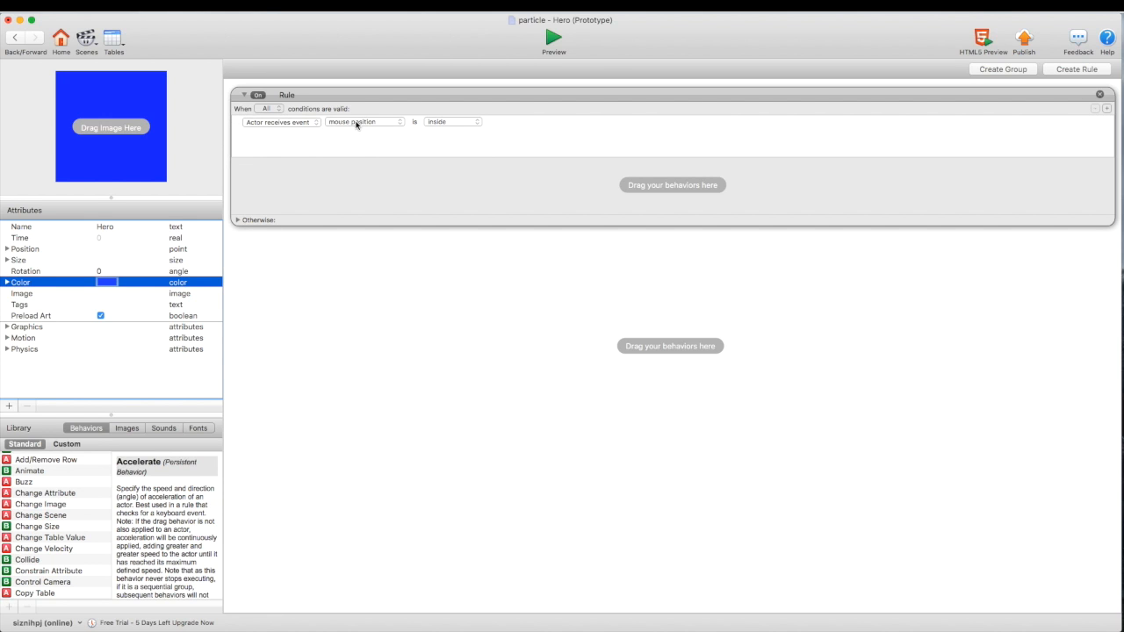
{"action": "left_click", "coordinate": [356, 125]}
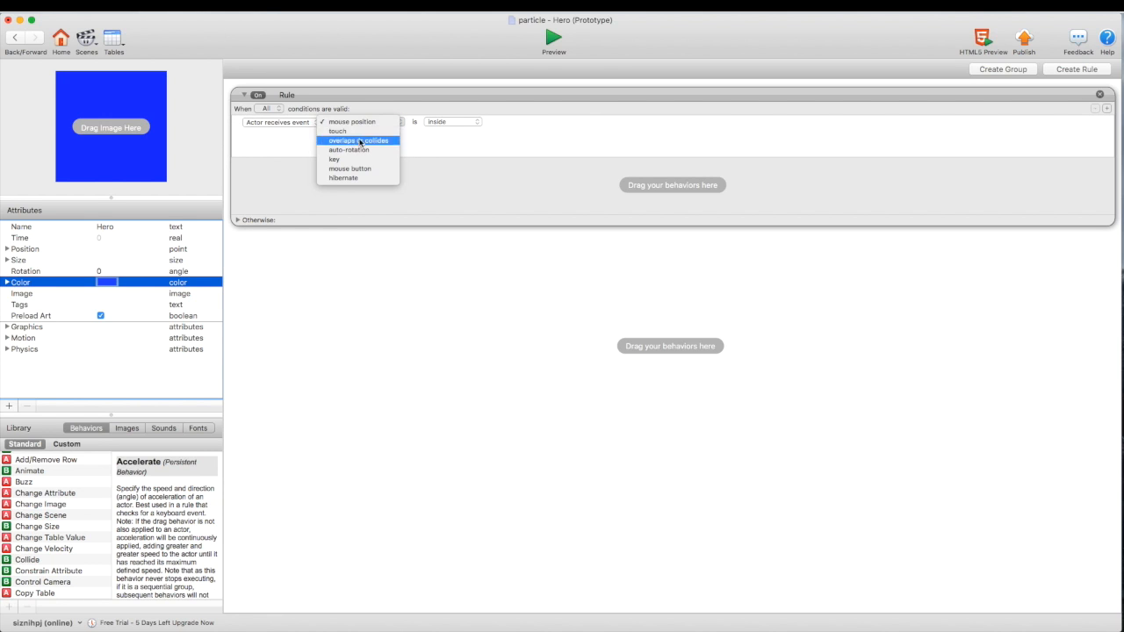
{"action": "left_click", "coordinate": [355, 161]}
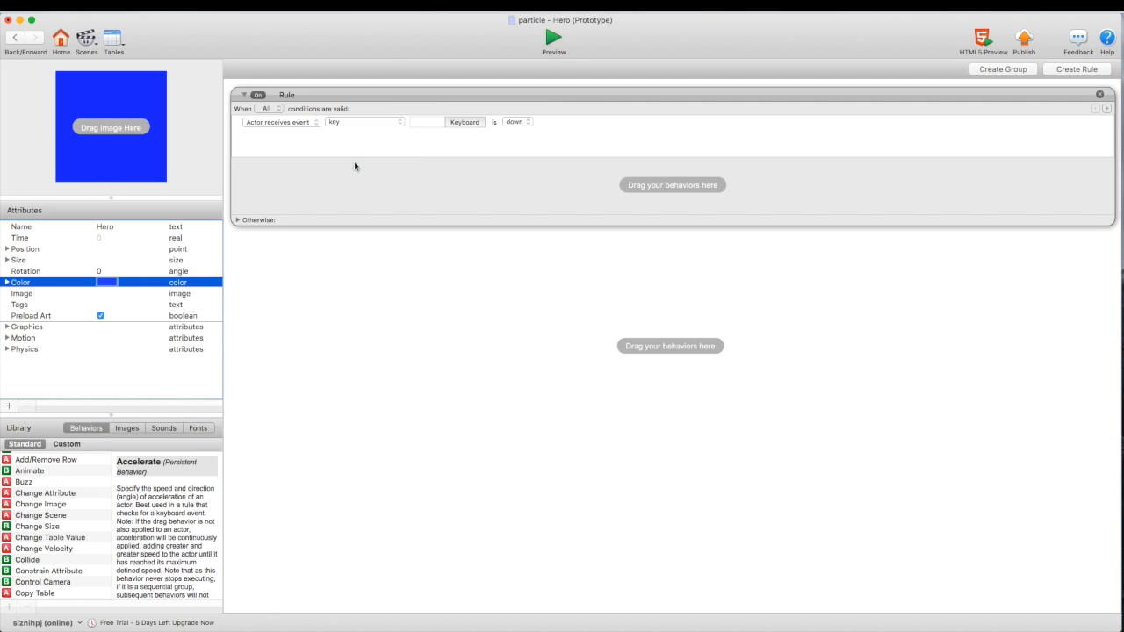
{"action": "left_click", "coordinate": [474, 123]}
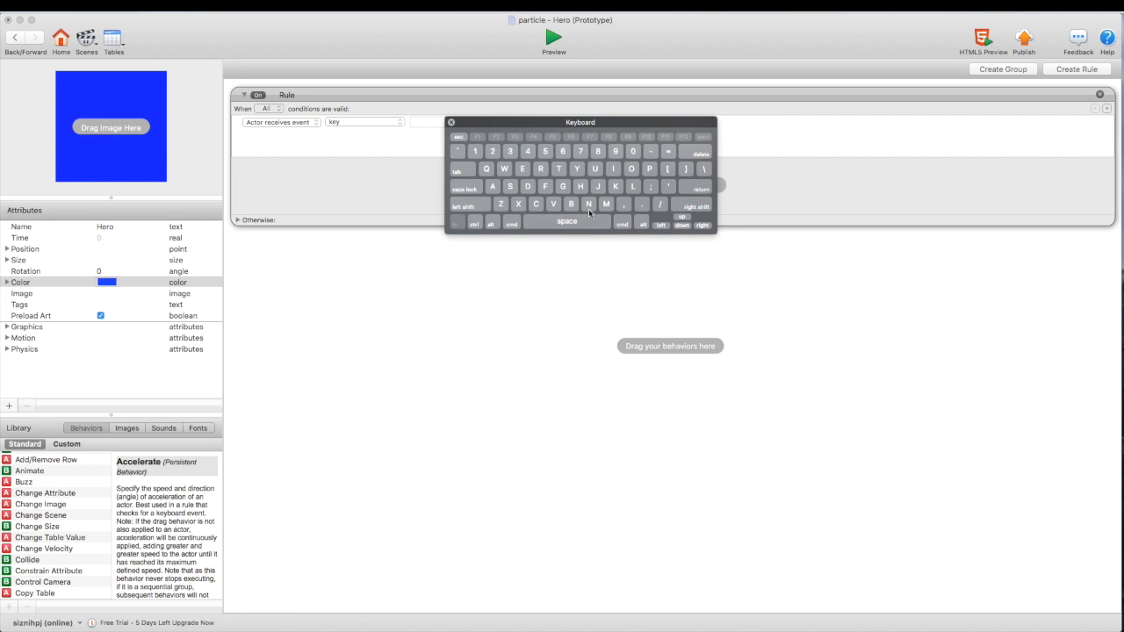
{"action": "left_click", "coordinate": [563, 222]}
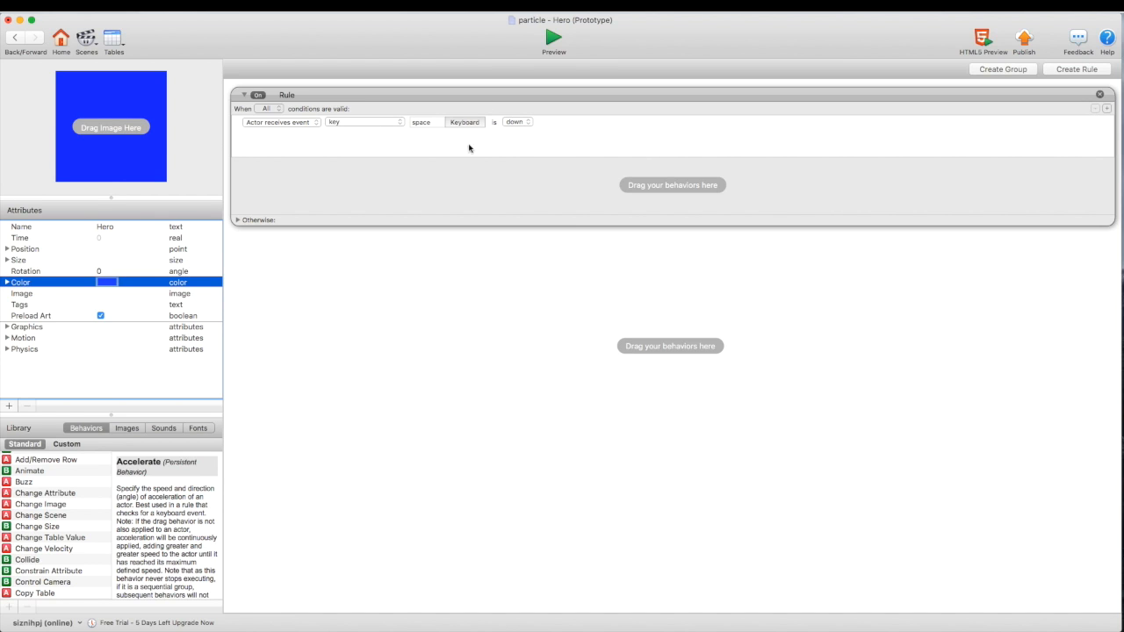
{"action": "left_click", "coordinate": [572, 196]}
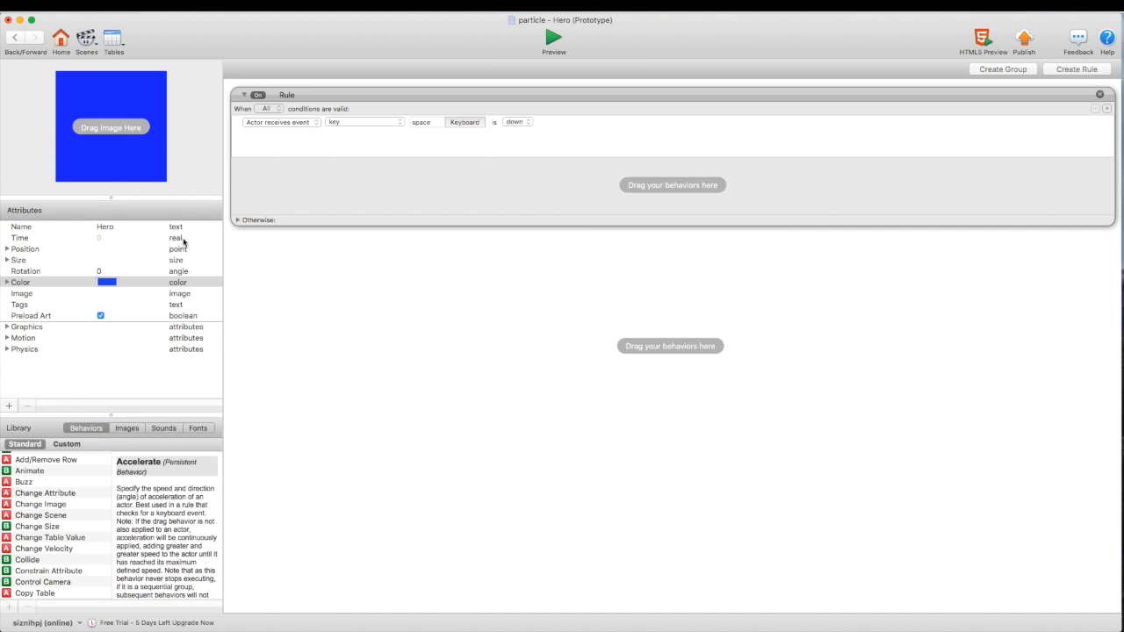
- Add a Spawn Actor behavior inside the space-key rule and set its actor to blast
{"action": "scroll", "coordinate": [63, 533], "scroll_direction": "down", "scroll_amount": 15}
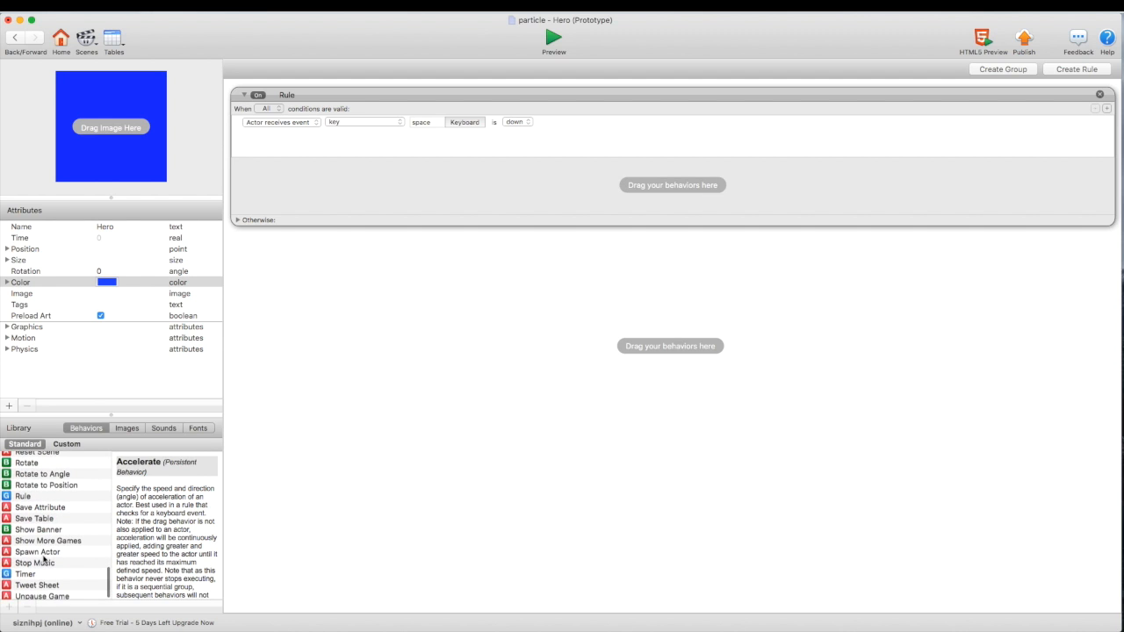
{"action": "left_click_drag", "start_coordinate": [44, 553], "coordinate": [391, 189]}
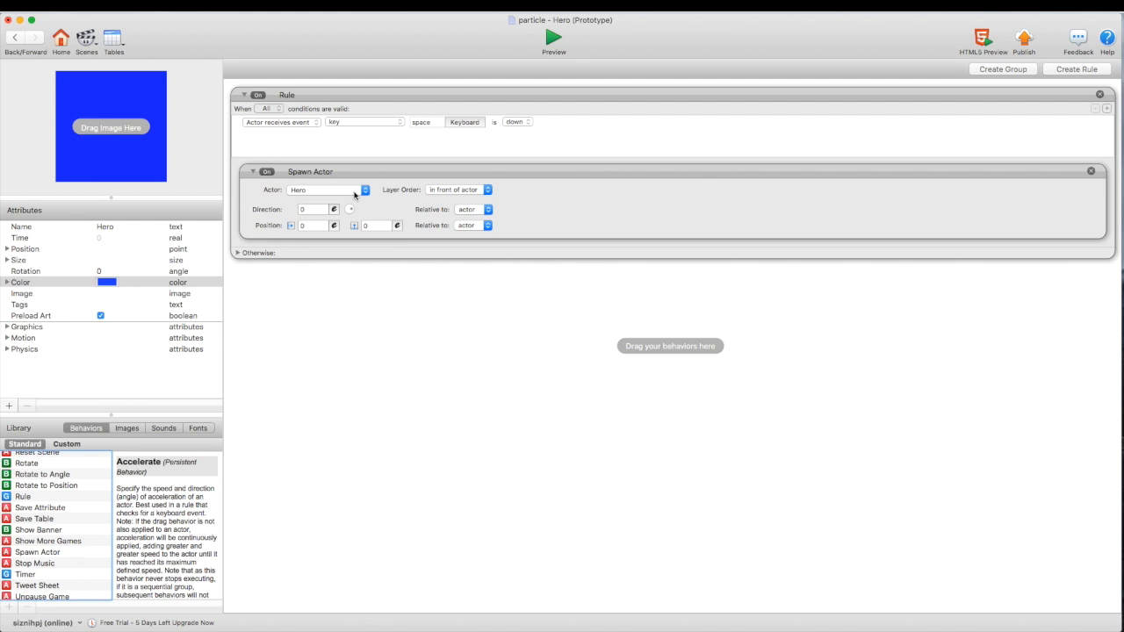
{"action": "left_click", "coordinate": [355, 190]}
{"action": "left_click", "coordinate": [349, 201]}
- Open the Initial Scene, remove the old white actor and place the blue Hero actor left of the scene's center
{"action": "left_click", "coordinate": [14, 37]}
{"action": "mouse_move", "coordinate": [90, 40]}
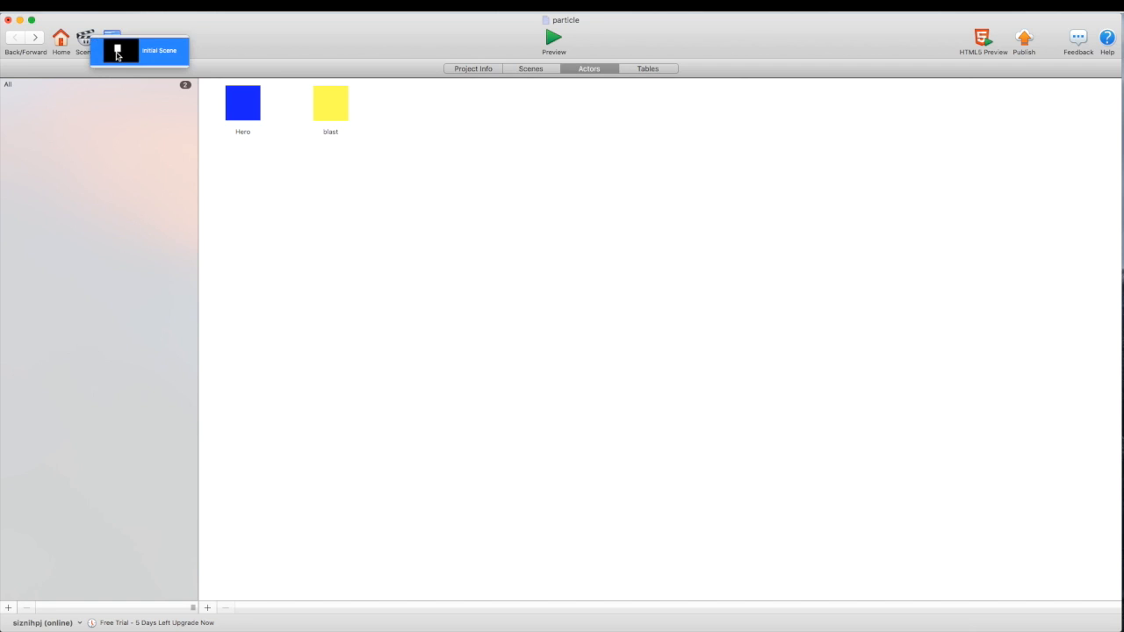
{"action": "left_click", "coordinate": [132, 50]}
{"action": "left_click_drag", "start_coordinate": [637, 314], "coordinate": [638, 315]}
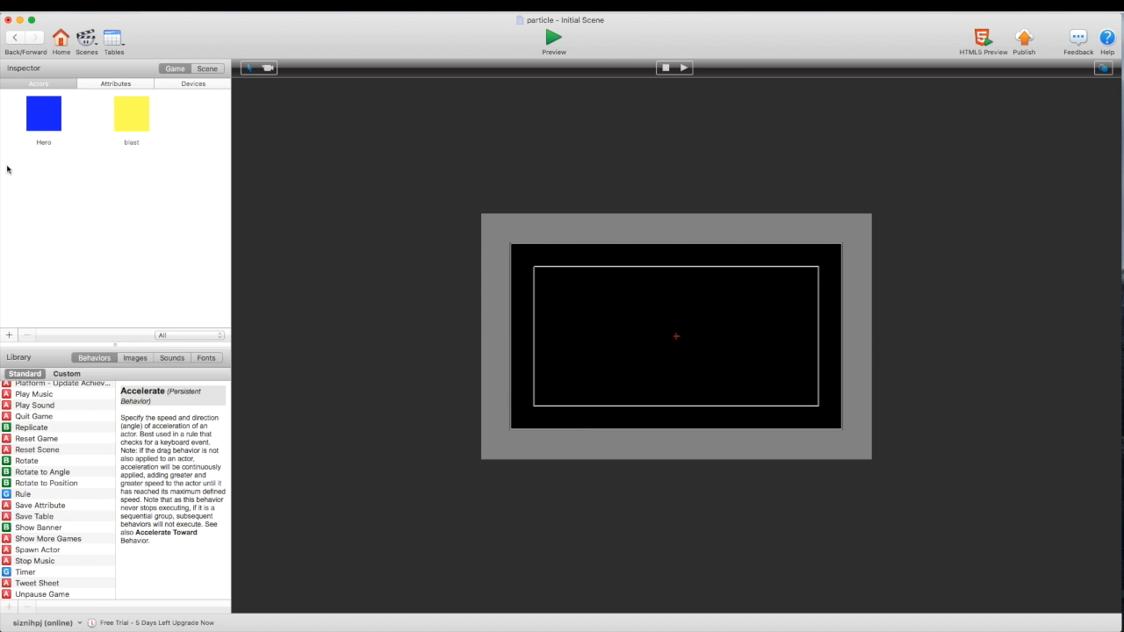
{"action": "left_click", "coordinate": [33, 128]}
{"action": "left_click_drag", "start_coordinate": [34, 128], "coordinate": [576, 373]}
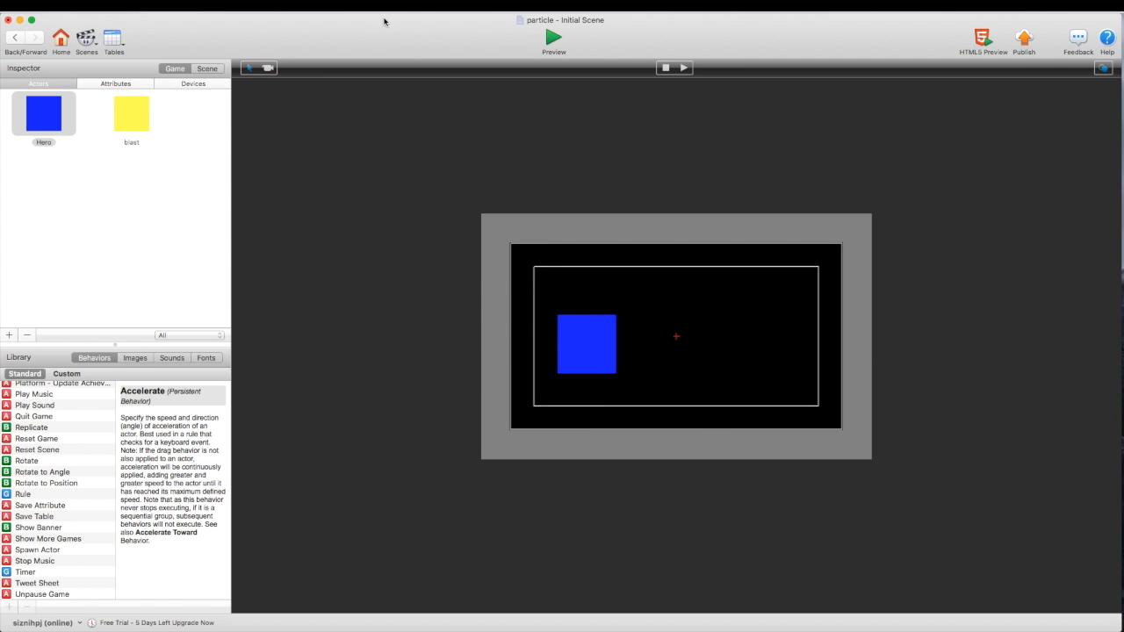
- Preview the game to test the Hero spawning the blast actor, and return to the Initial Scene editor
{"action": "left_click", "coordinate": [554, 39]}
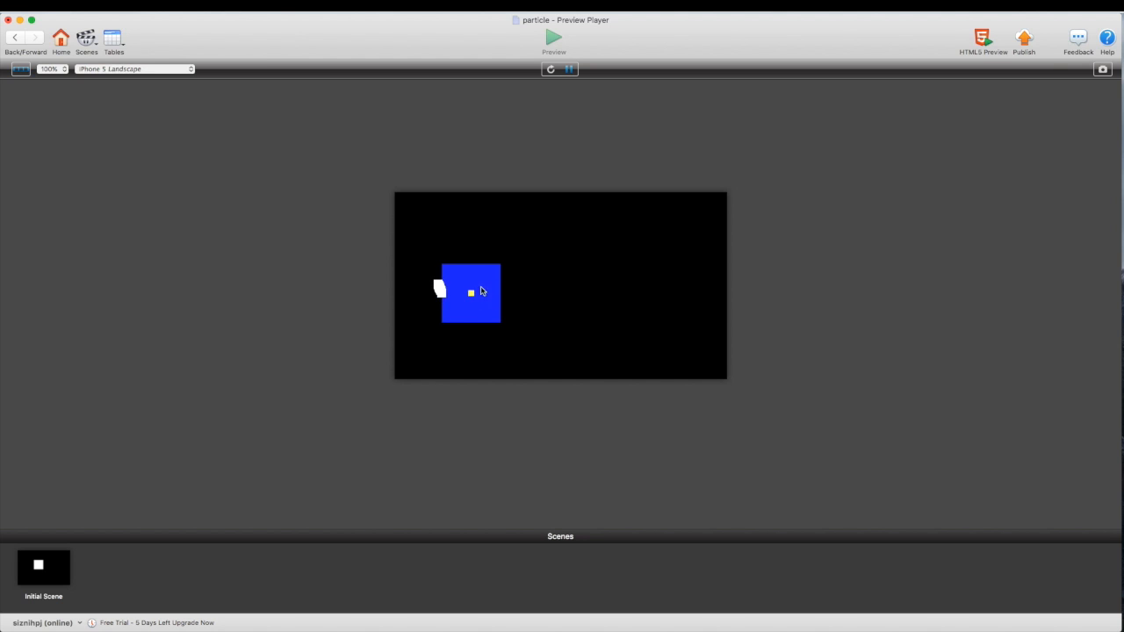
{"action": "left_click", "coordinate": [13, 38]}
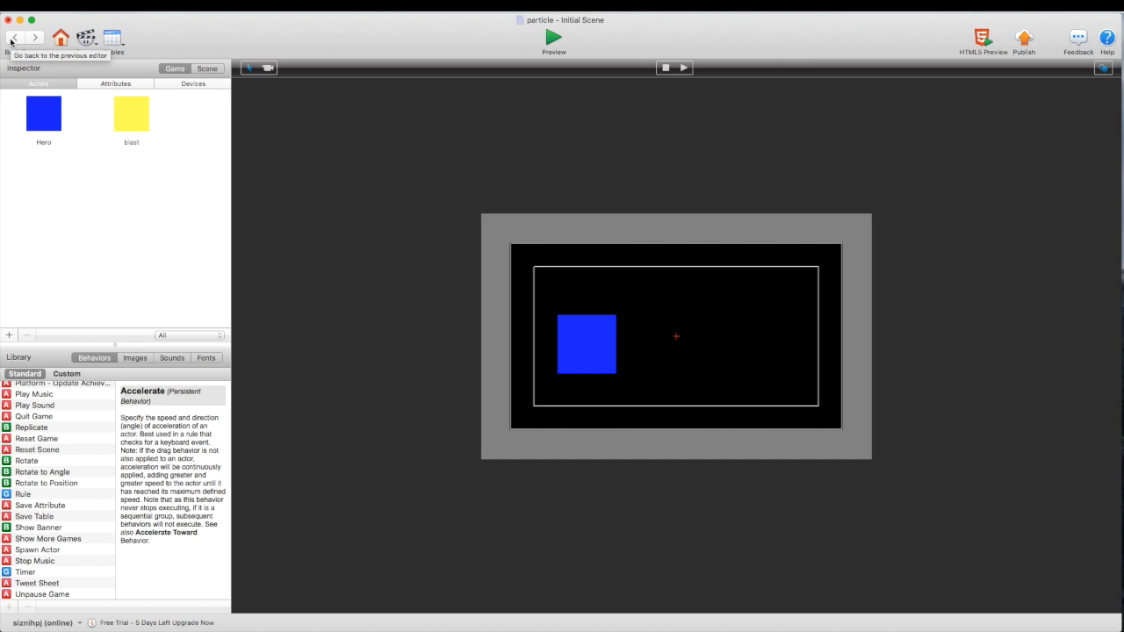
- Open the blast actor for editing, add an Accelerate behavior and place it above the Particles behavior
{"action": "left_click", "coordinate": [129, 117]}
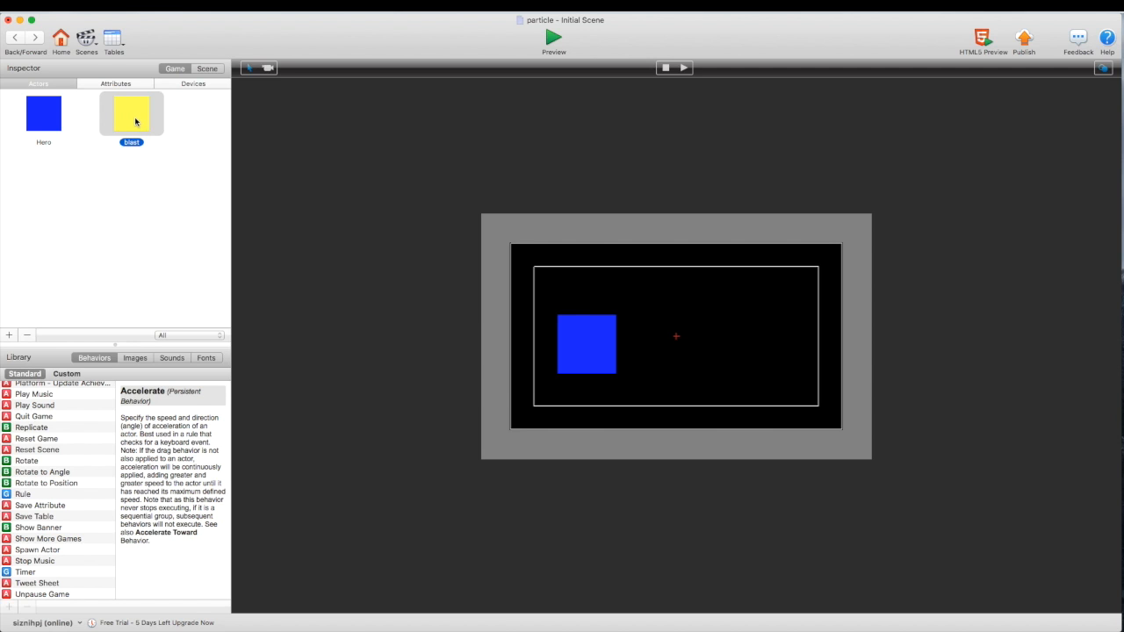
{"action": "double_click", "coordinate": [161, 131]}
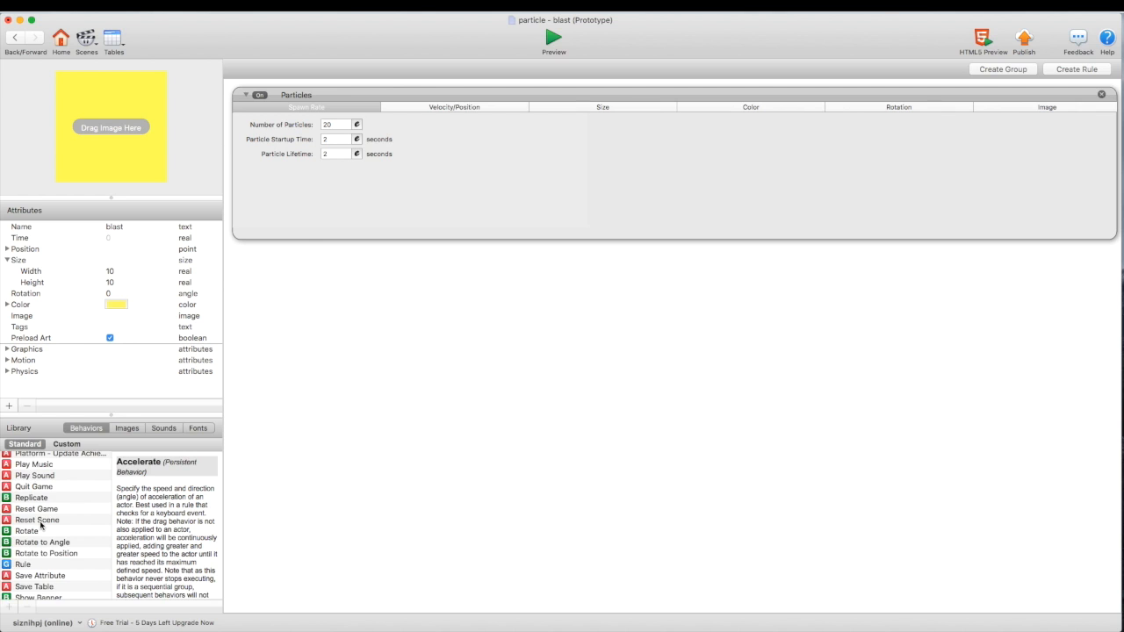
{"action": "scroll", "coordinate": [41, 524], "scroll_direction": "up", "scroll_amount": 15}
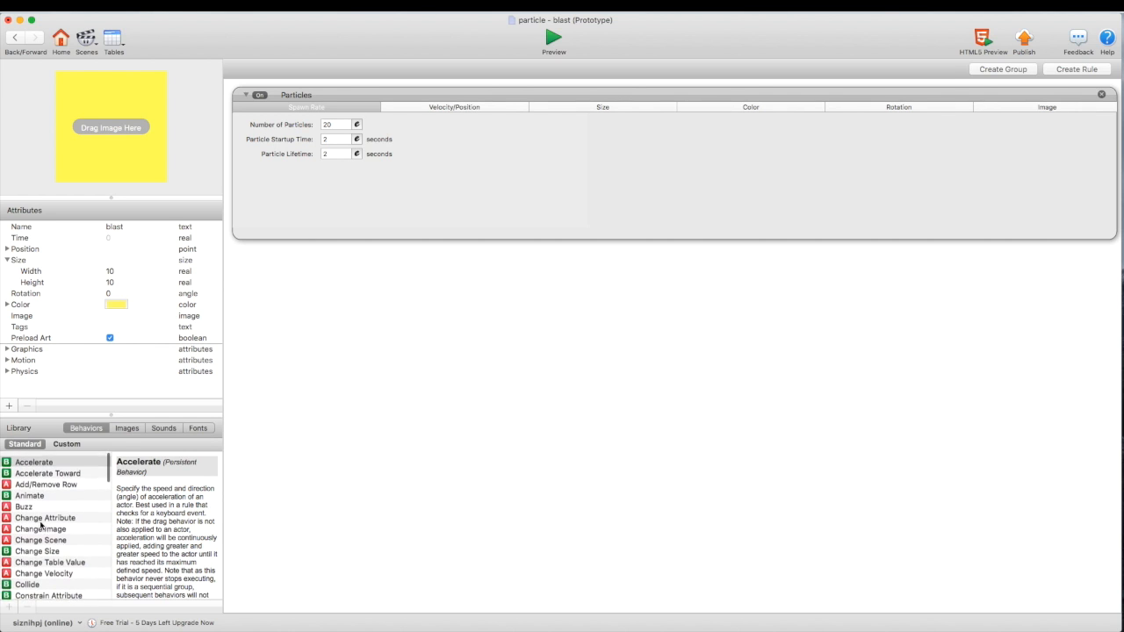
{"action": "left_click_drag", "start_coordinate": [33, 458], "coordinate": [340, 339]}
{"action": "left_click", "coordinate": [327, 260]}
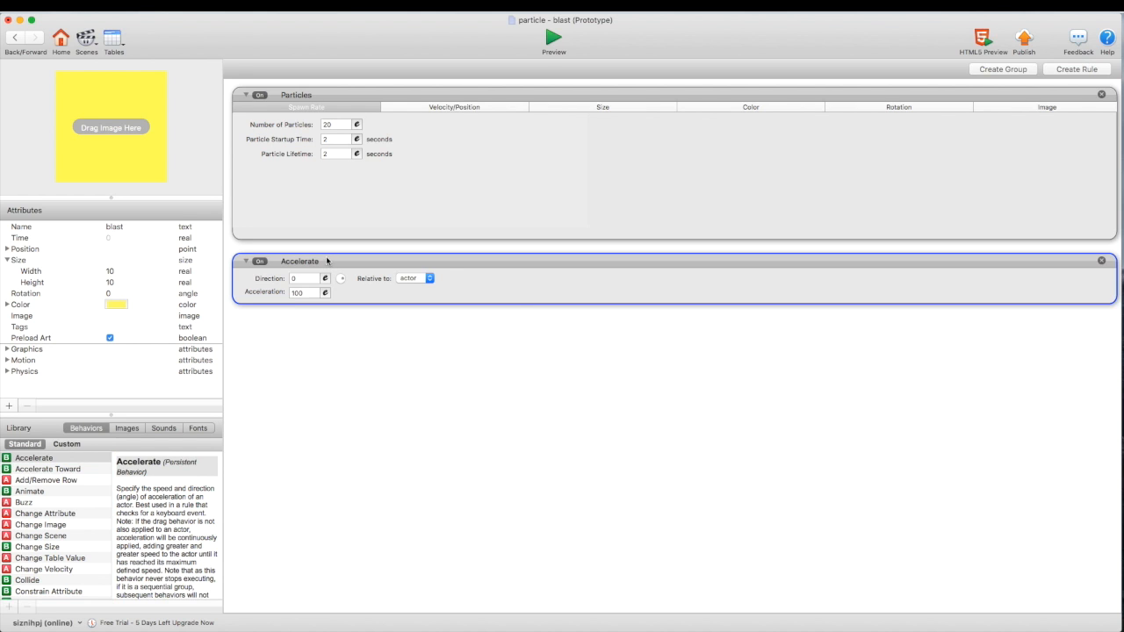
{"action": "left_click_drag", "start_coordinate": [327, 261], "coordinate": [316, 89]}
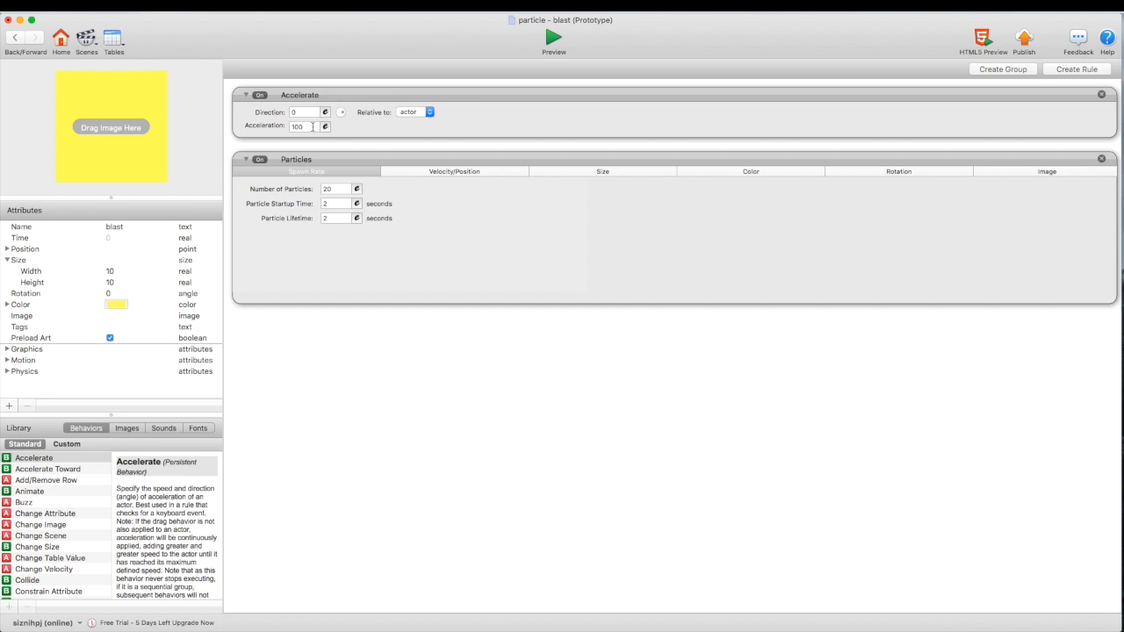
- Set the blast's acceleration to 500, preview the game to test it, and return to the blast actor
{"action": "double_click", "coordinate": [308, 127]}
{"action": "type", "text": "5"}
{"action": "left_click", "coordinate": [328, 94]}
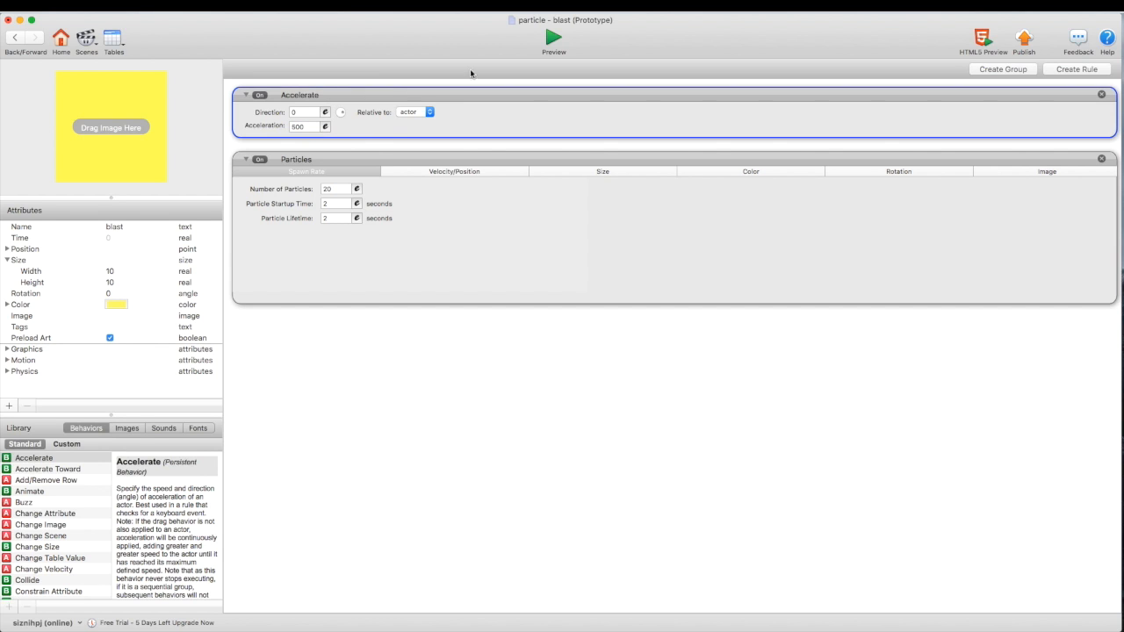
{"action": "left_click", "coordinate": [554, 40]}
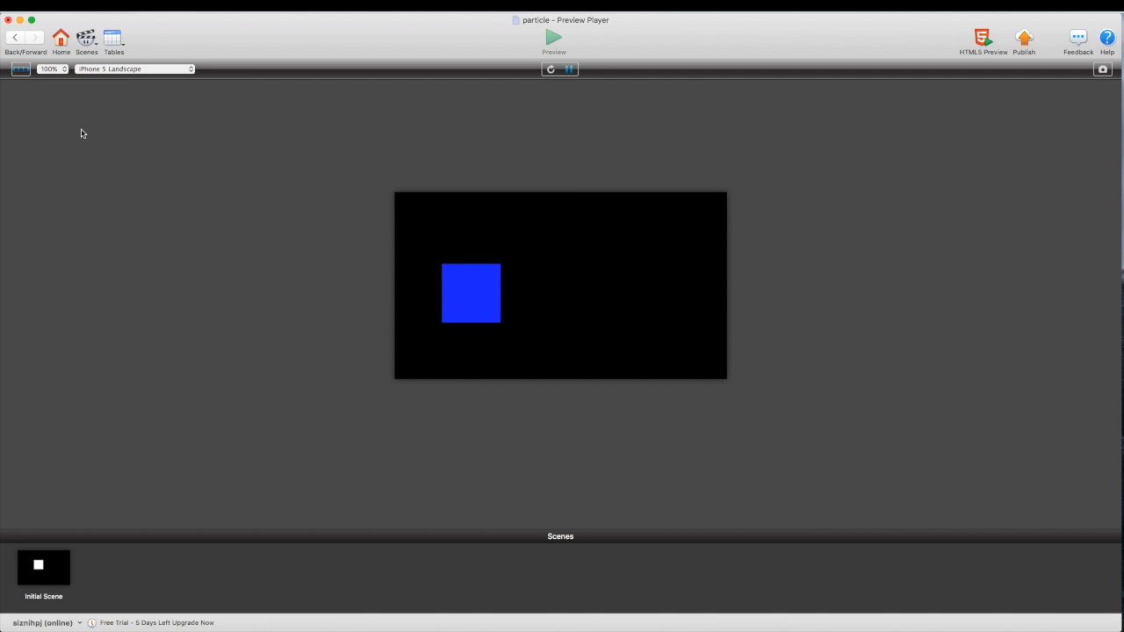
{"action": "left_click", "coordinate": [16, 41]}
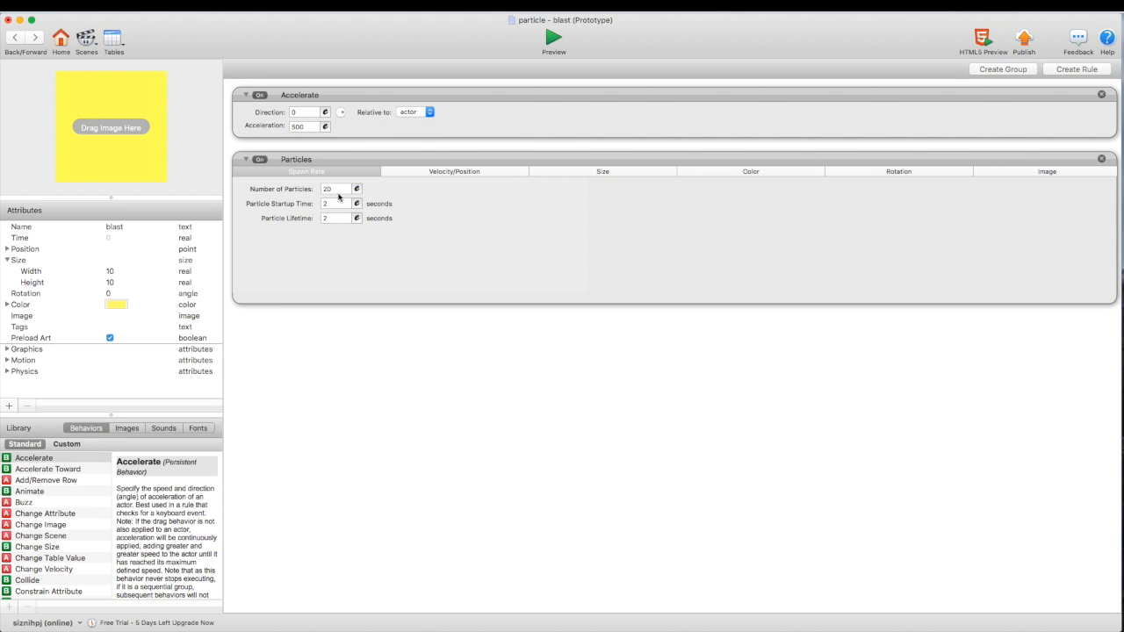
- Set the blast's number of particles to 200 and the particle size to 10
{"action": "left_click", "coordinate": [336, 188]}
{"action": "left_click", "coordinate": [615, 172]}
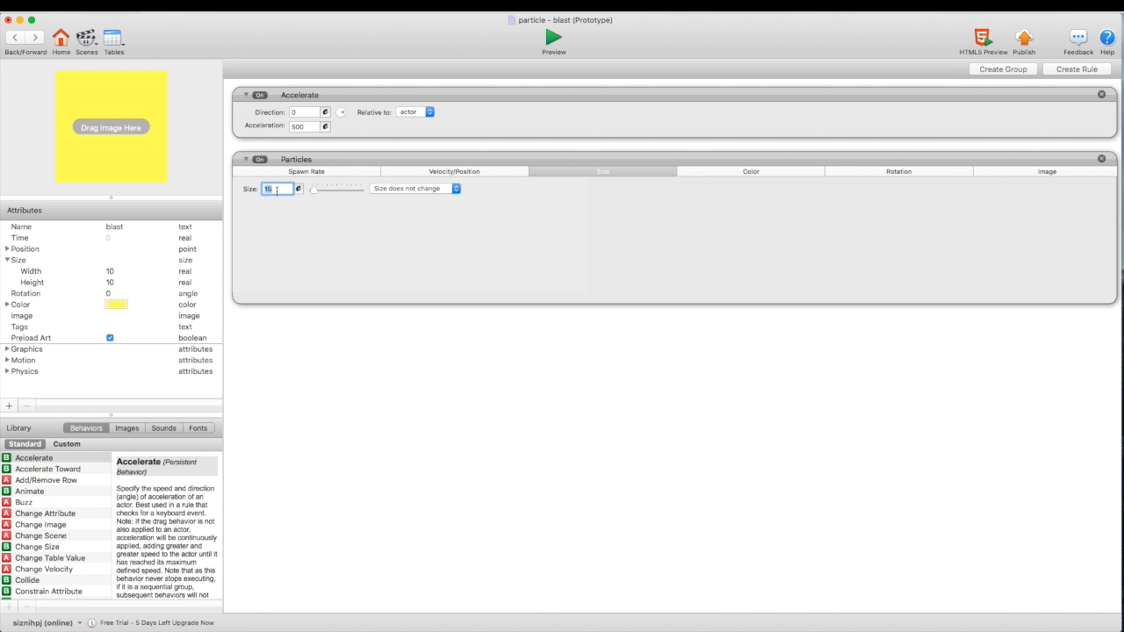
{"action": "type", "text": "1"}
{"action": "left_click", "coordinate": [473, 171]}
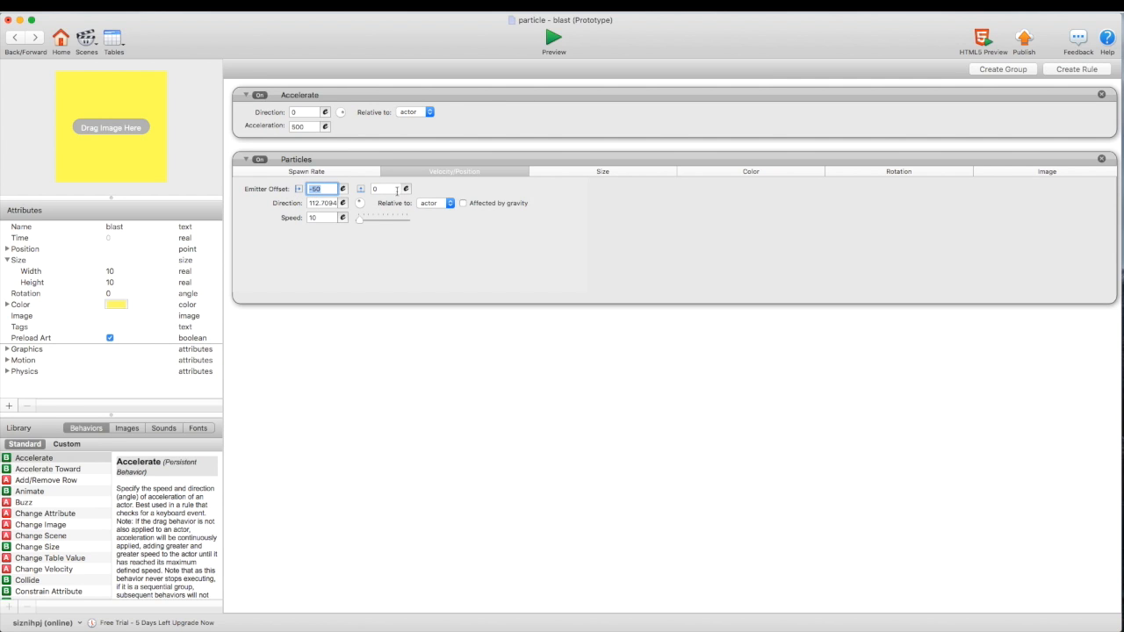
{"action": "left_click", "coordinate": [288, 202]}
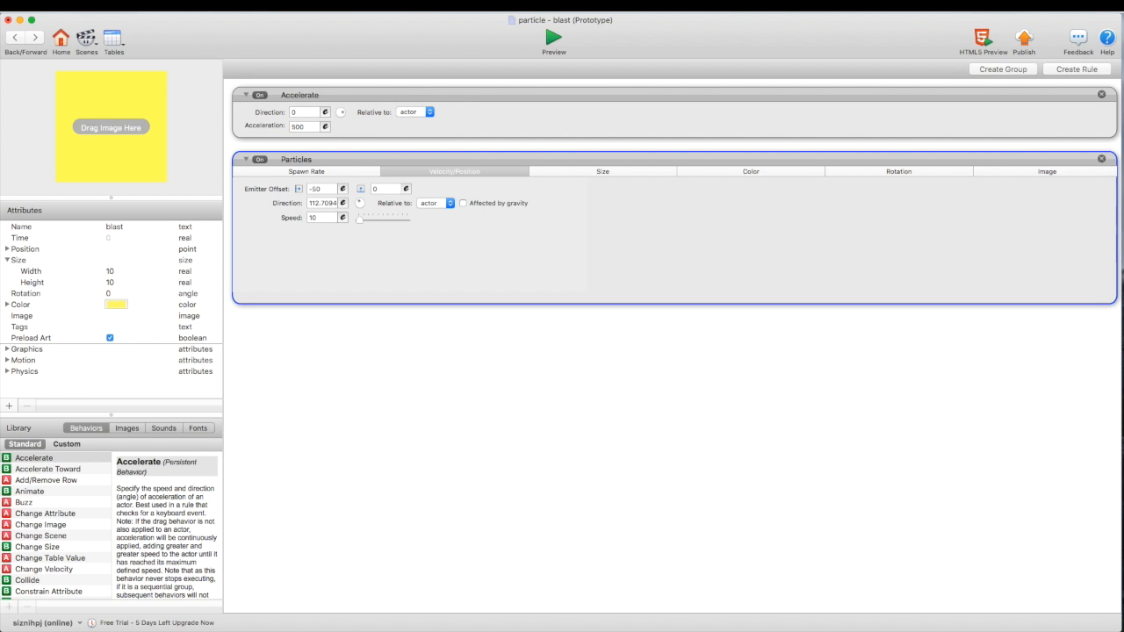
- Preview the game to test the blast's particles, and reopen the blast actor for editing
{"action": "left_click", "coordinate": [558, 40]}
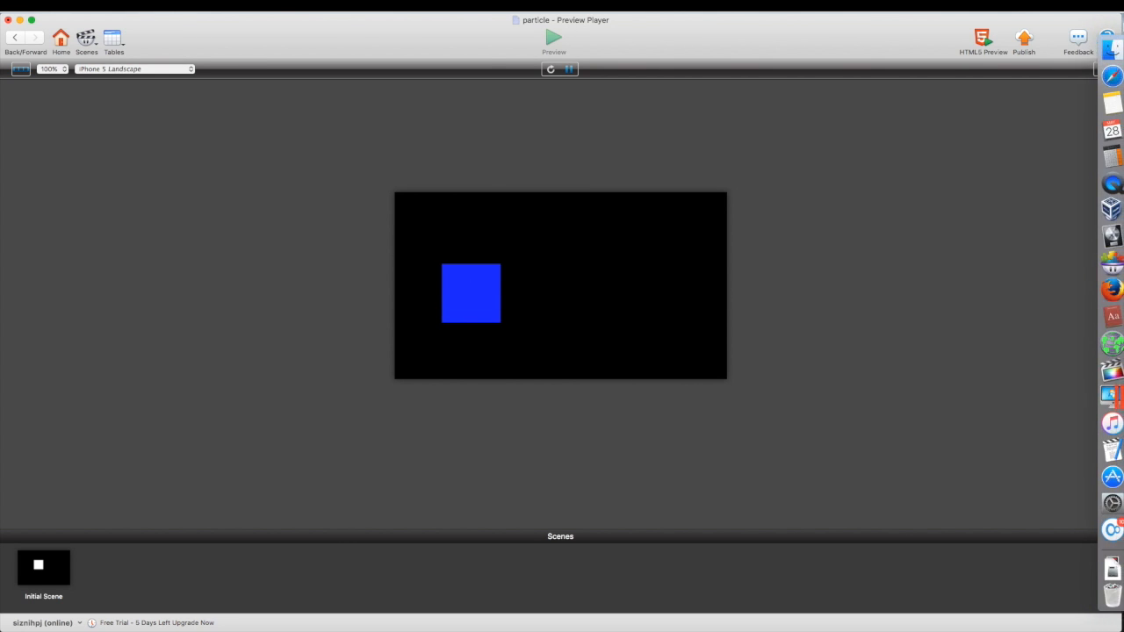
{"action": "left_click", "coordinate": [1108, 76]}
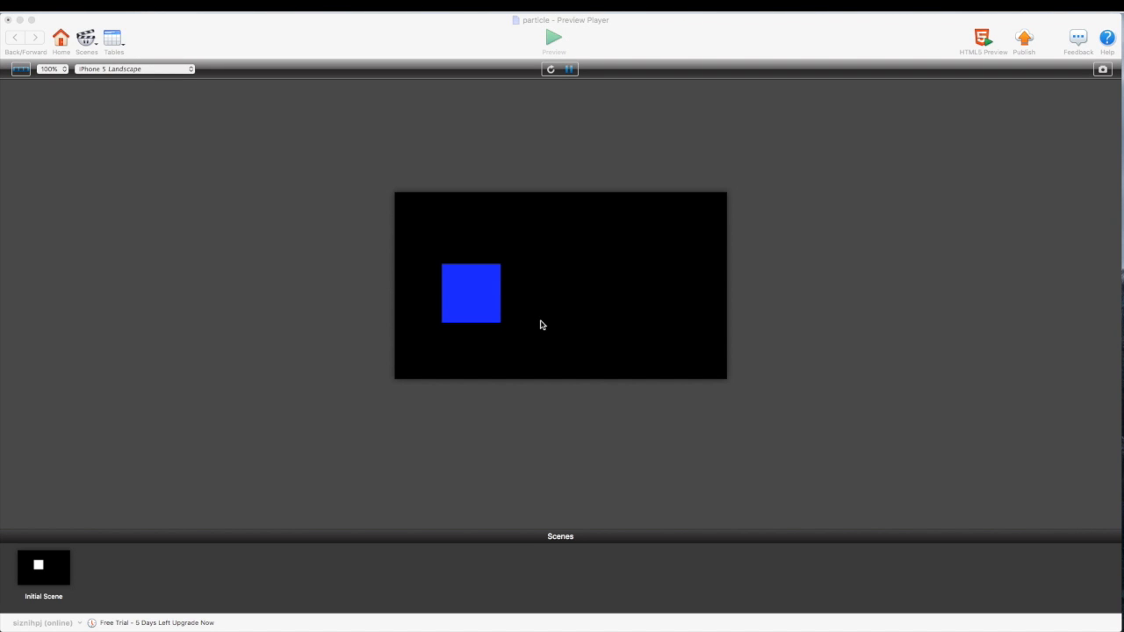
{"action": "left_click", "coordinate": [541, 325]}
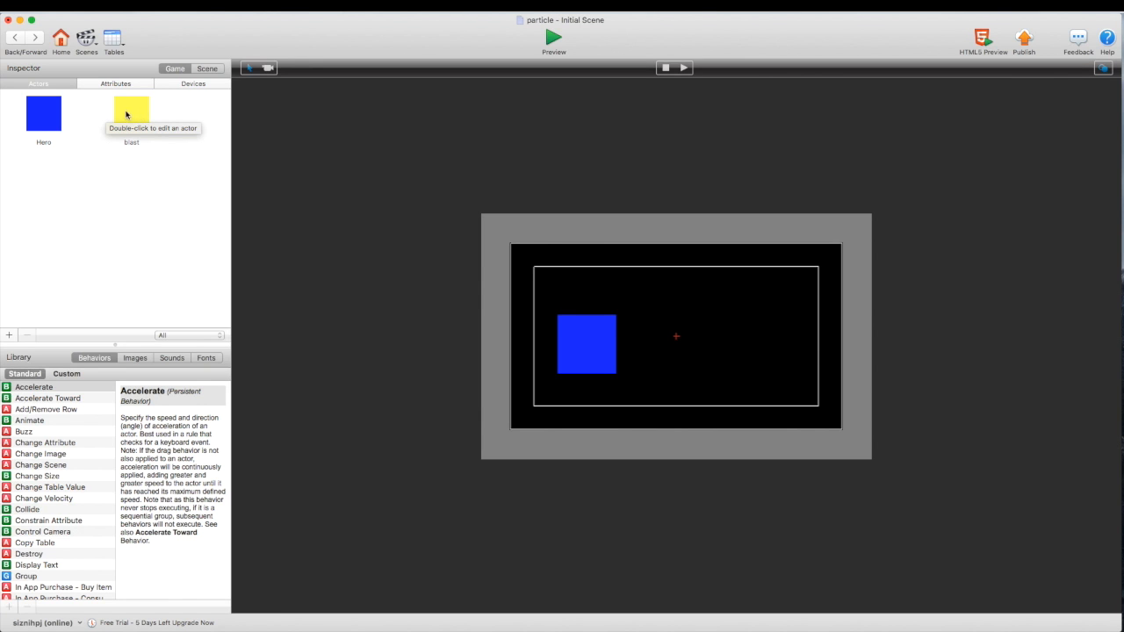
{"action": "left_click", "coordinate": [140, 123]}
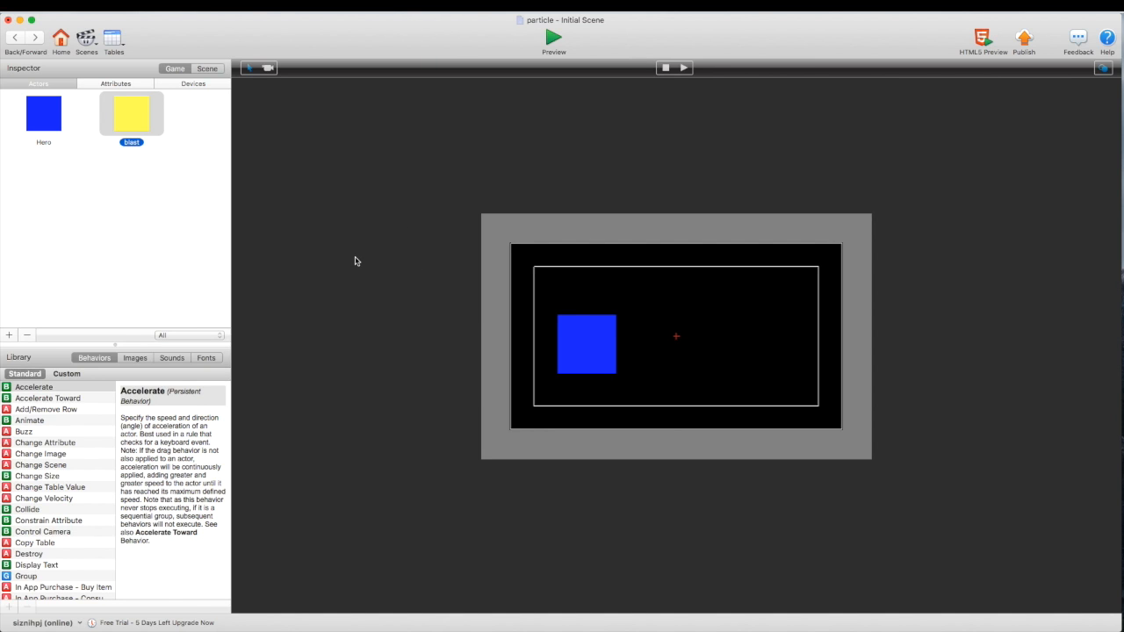
{"action": "double_click", "coordinate": [135, 129]}
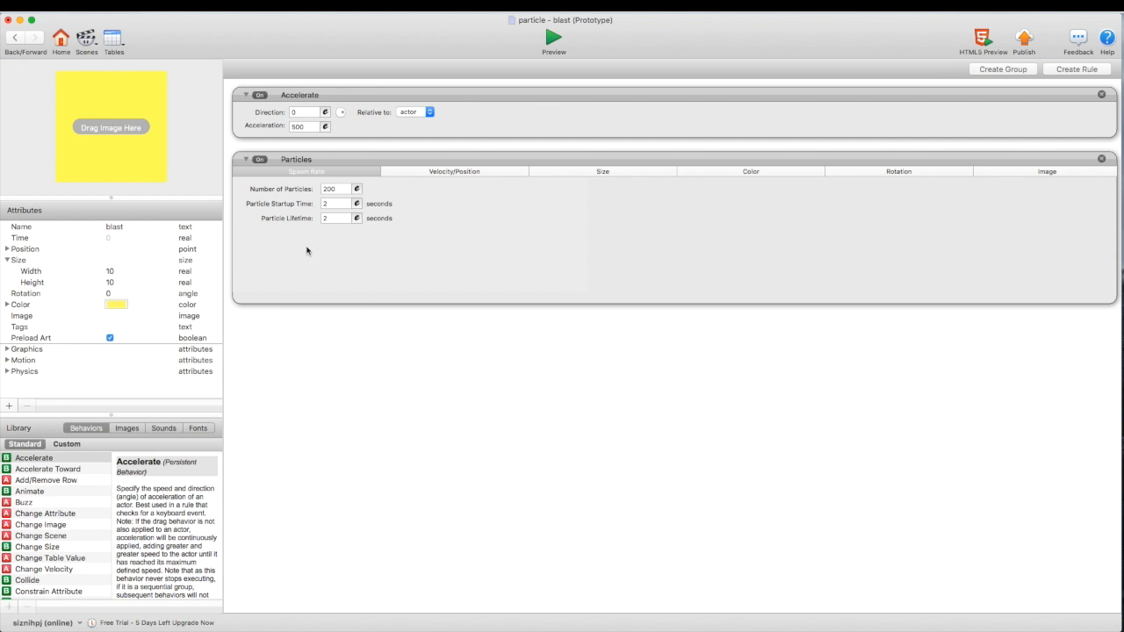
- Set the particle startup time to 0.1 seconds, the lifetime to 0.5 seconds and the horizontal emitter offset to -20
{"action": "left_click", "coordinate": [362, 251]}
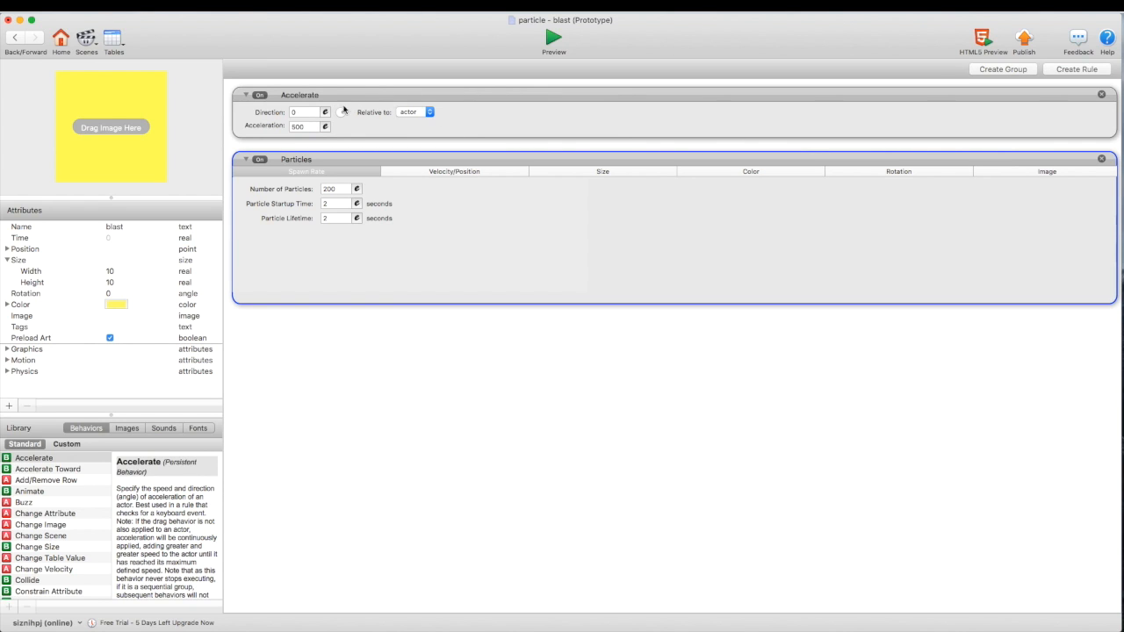
{"action": "left_click", "coordinate": [330, 203]}
{"action": "key", "text": "BackSpace"}
{"action": "type", "text": ".1"}
{"action": "left_click", "coordinate": [342, 221]}
{"action": "key", "text": "BackSpace"}
{"action": "left_click", "coordinate": [441, 171]}
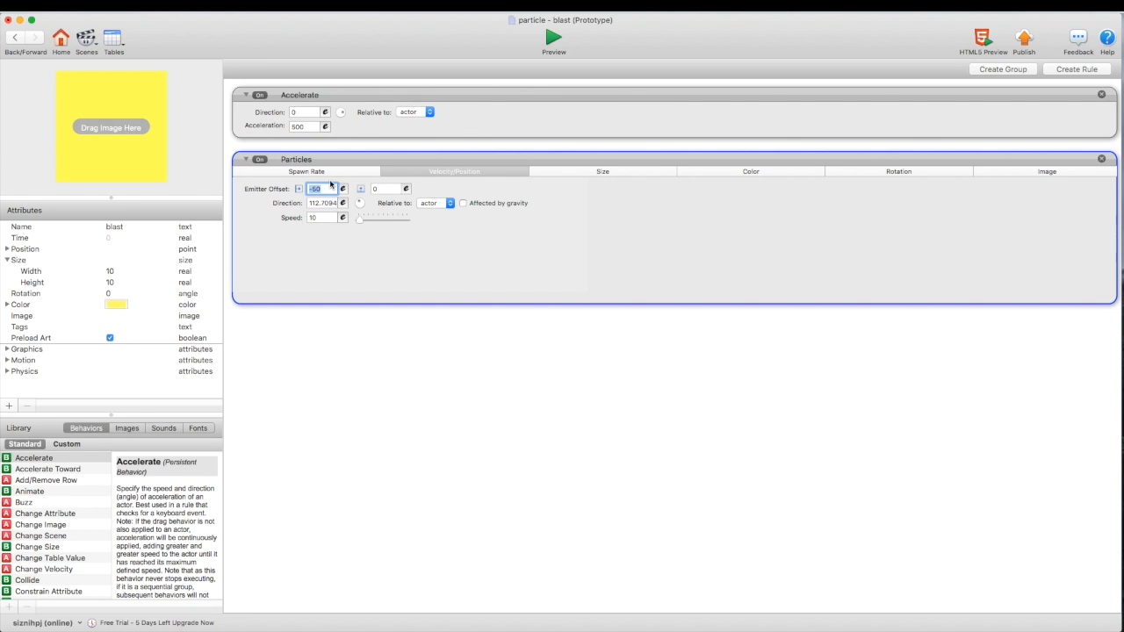
{"action": "left_click", "coordinate": [326, 189]}
- Make the particle size change to a target size of 2 over a duration of .5 seconds
{"action": "left_click", "coordinate": [601, 171]}
{"action": "left_click", "coordinate": [420, 188]}
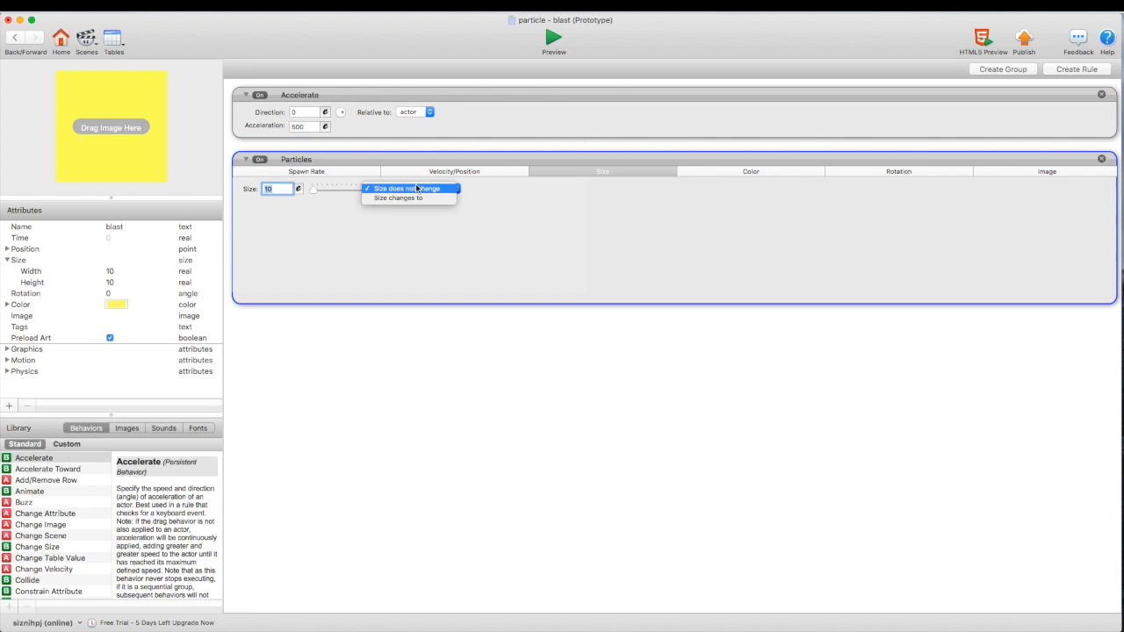
{"action": "left_click", "coordinate": [412, 198]}
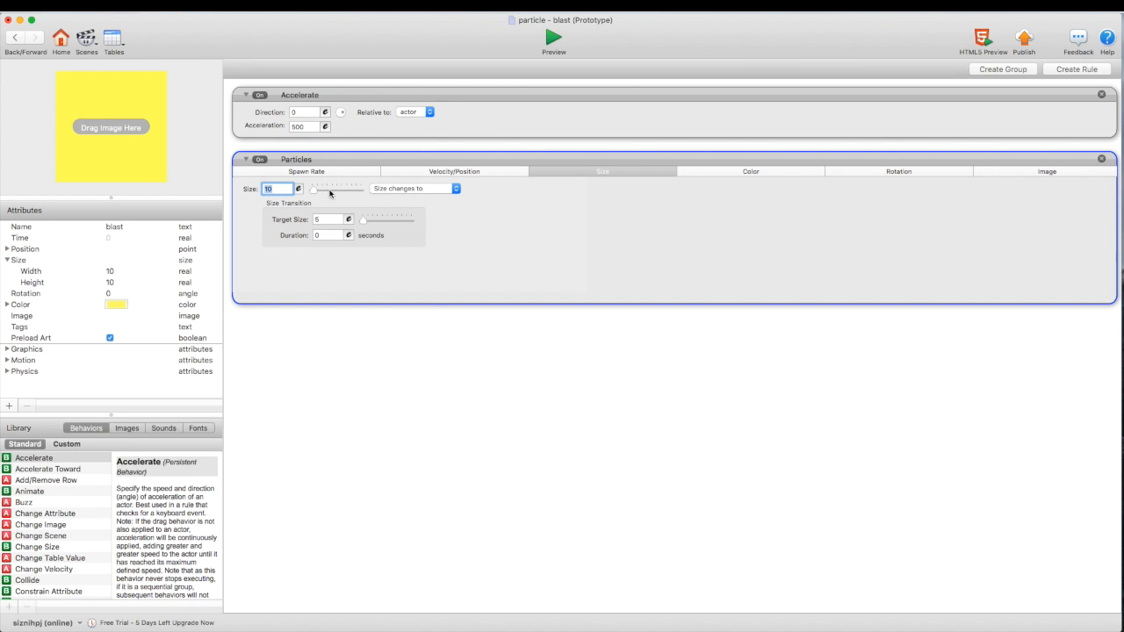
{"action": "left_click", "coordinate": [334, 224]}
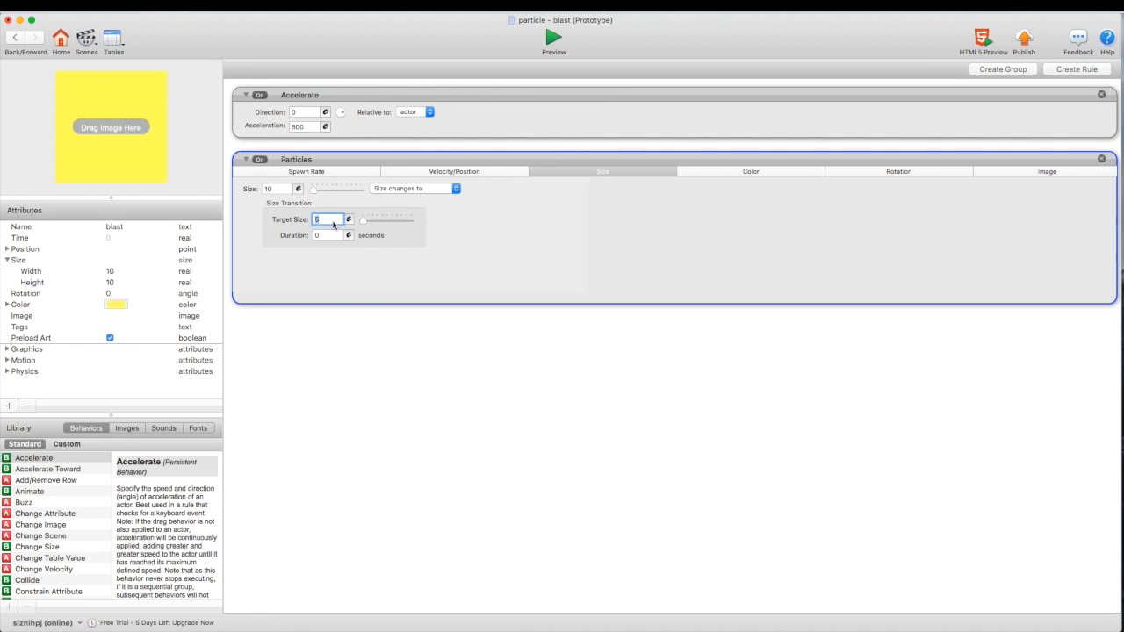
{"action": "type", "text": "2"}
{"action": "left_click", "coordinate": [333, 237]}
{"action": "type", "text": "1"}
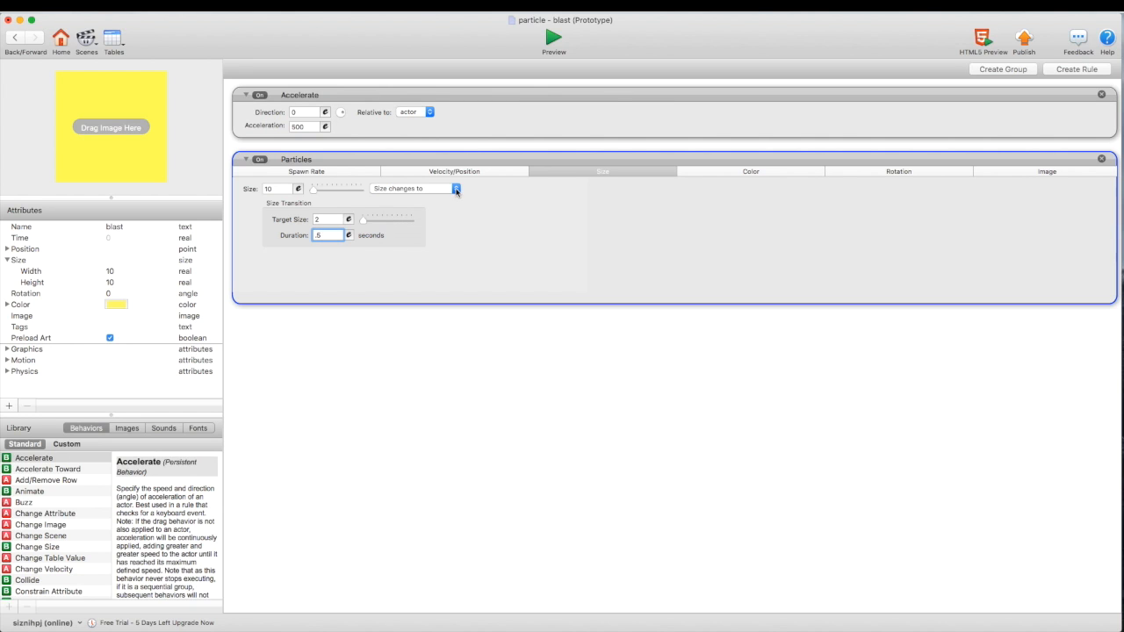
- Set the particle color to change over time and choose red as the starting color
{"action": "left_click", "coordinate": [734, 171]}
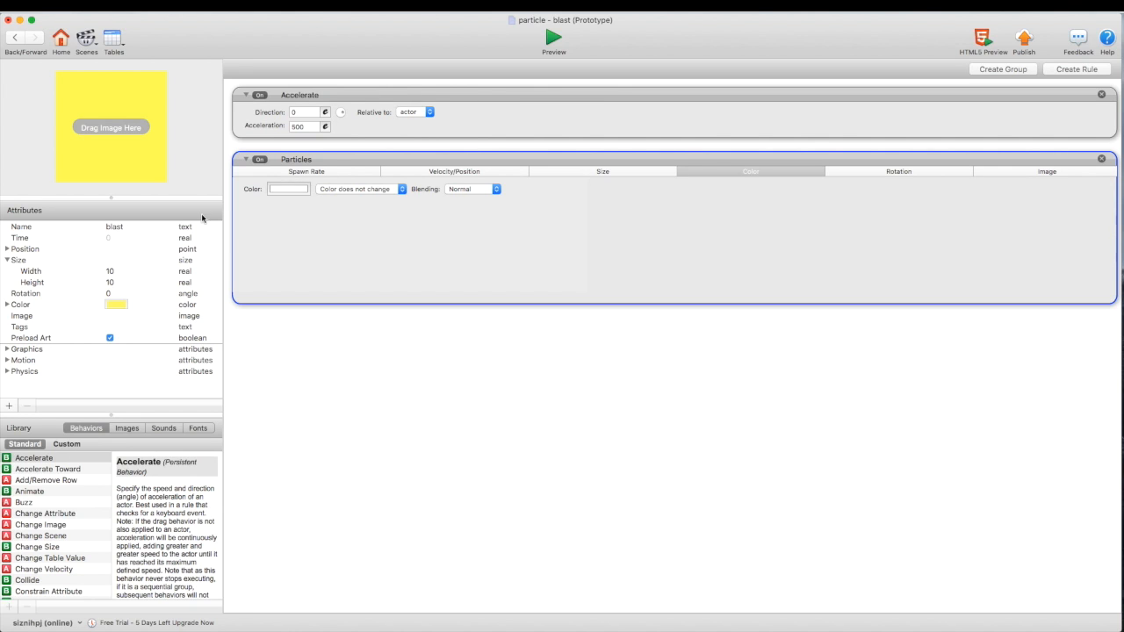
{"action": "left_click", "coordinate": [350, 190]}
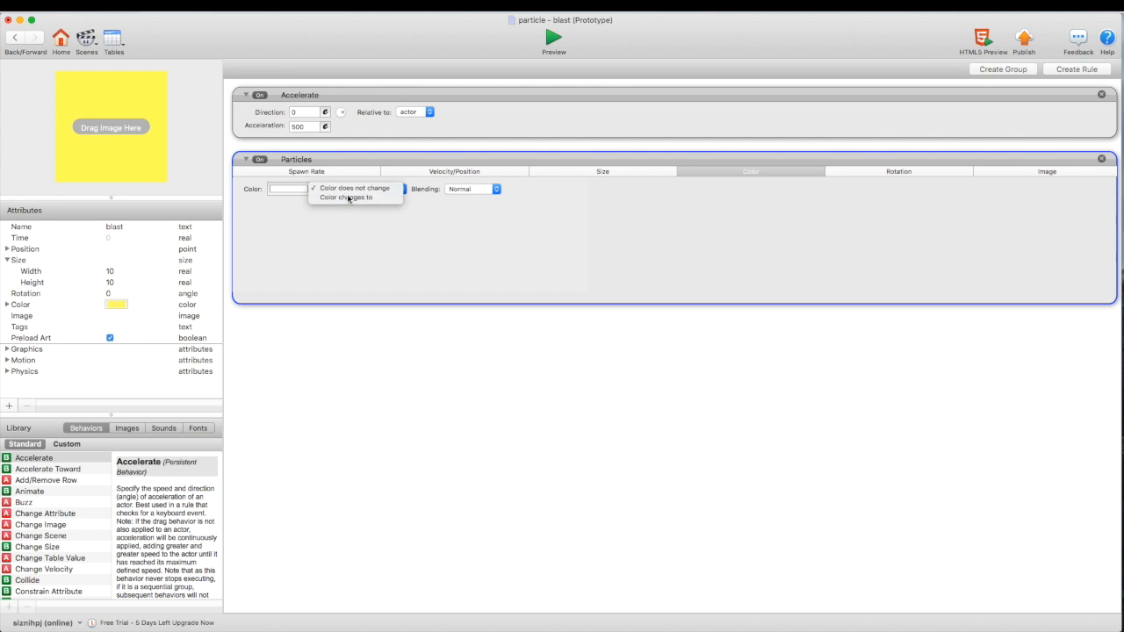
{"action": "left_click", "coordinate": [349, 197]}
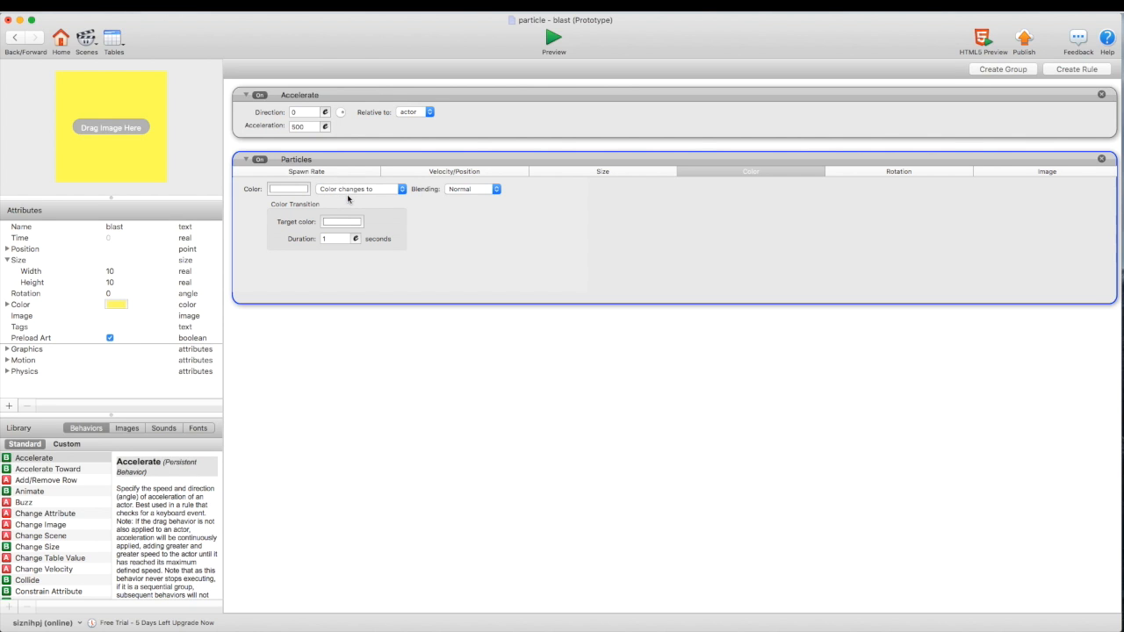
{"action": "left_click", "coordinate": [283, 189]}
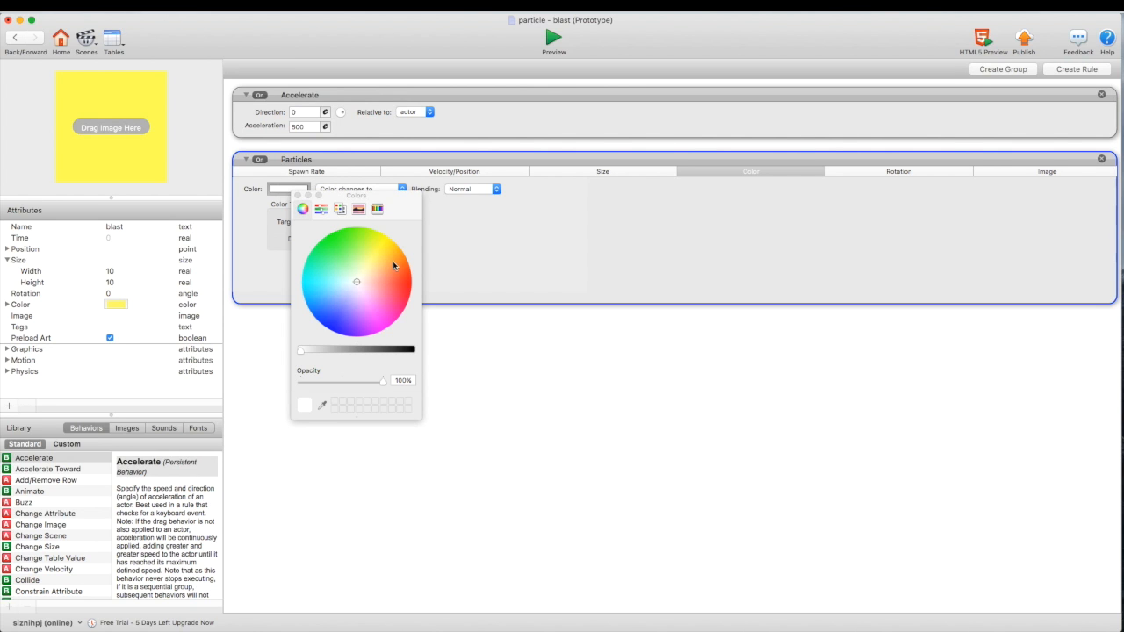
{"action": "left_click_drag", "start_coordinate": [392, 261], "coordinate": [463, 256]}
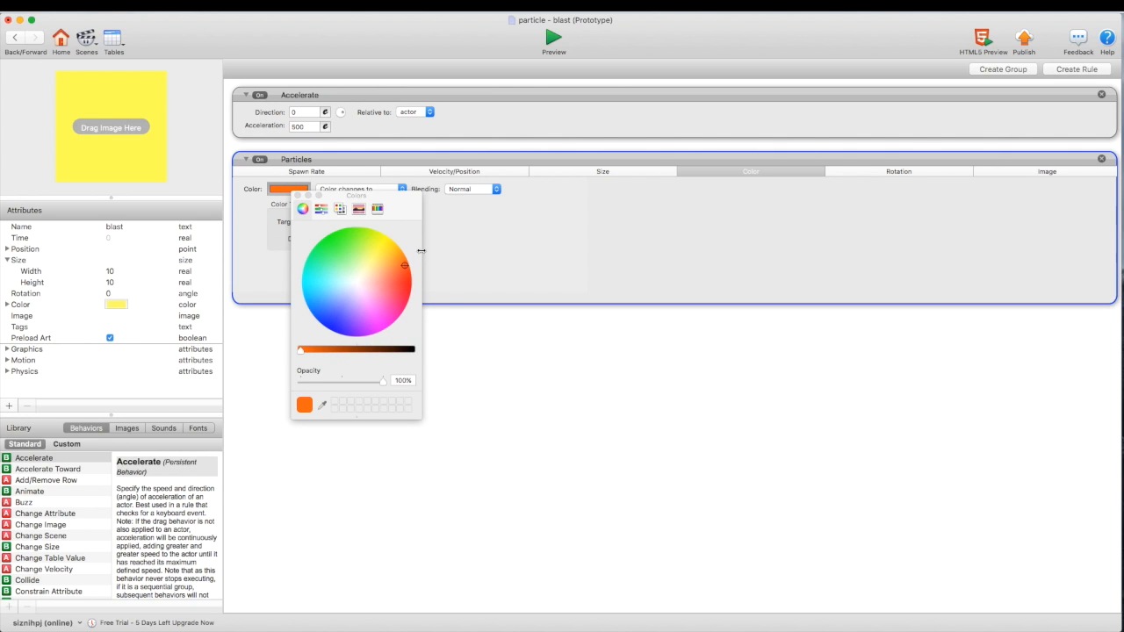
{"action": "left_click", "coordinate": [297, 196]}
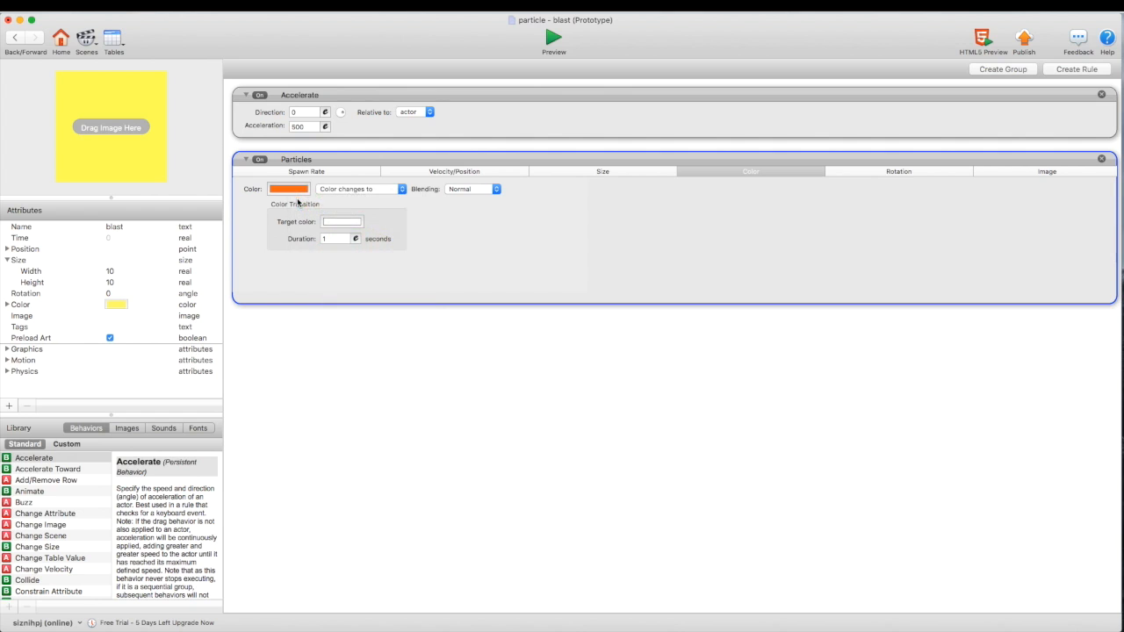
{"action": "left_click", "coordinate": [295, 190]}
{"action": "left_click", "coordinate": [409, 287]}
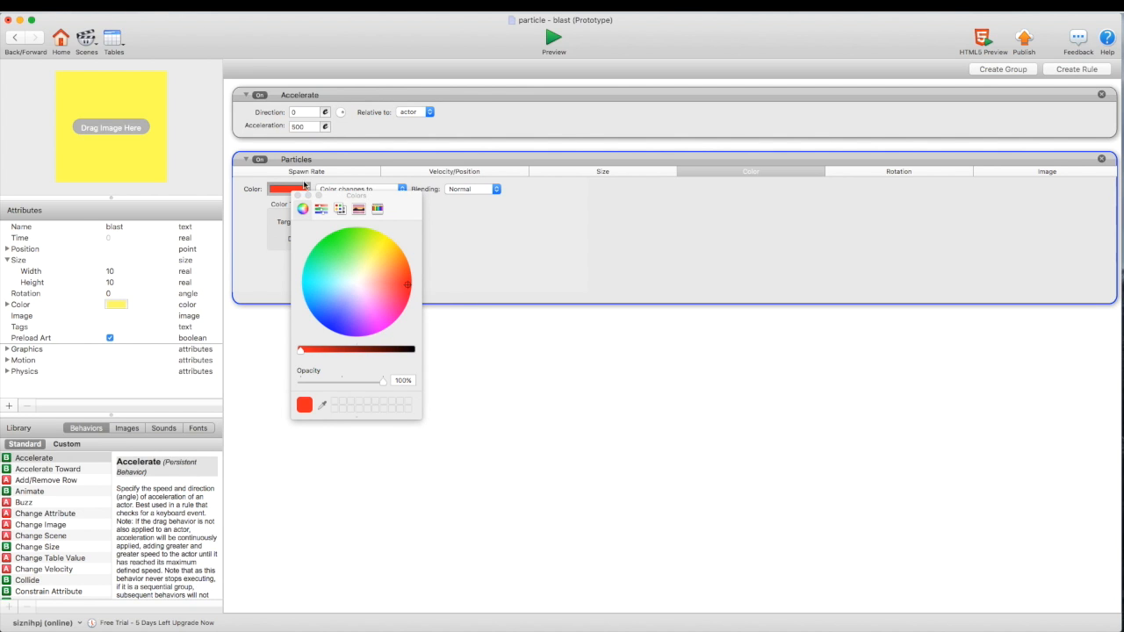
{"action": "left_click", "coordinate": [297, 195]}
- Choose light orange as the target color of the particle color transition and preview the game
{"action": "left_click", "coordinate": [341, 221]}
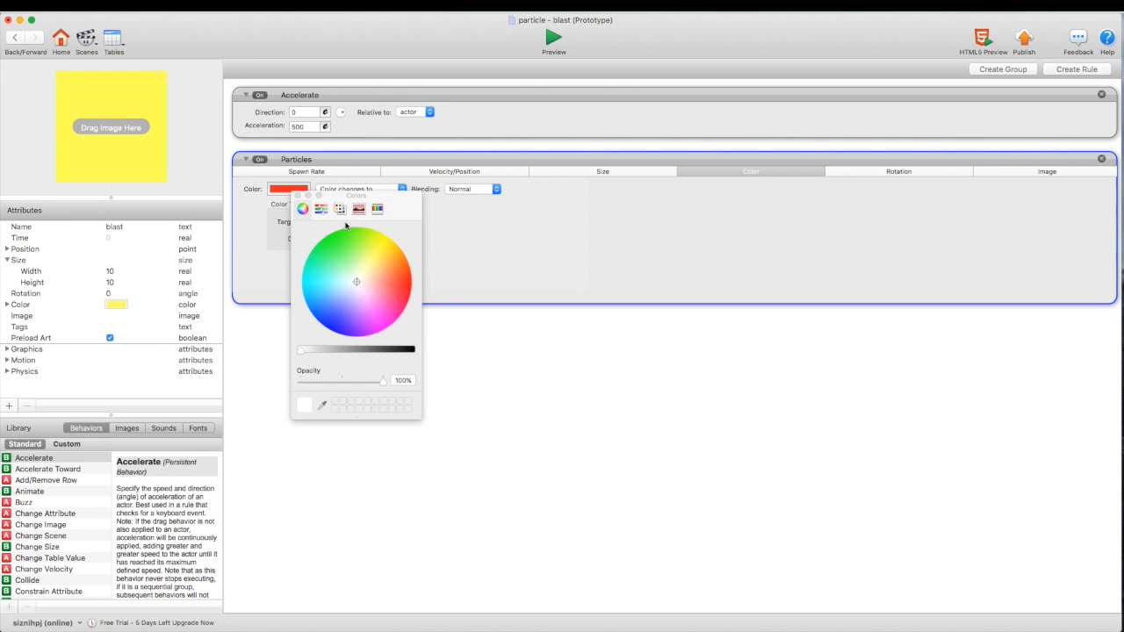
{"action": "left_click", "coordinate": [393, 255]}
{"action": "left_click", "coordinate": [398, 251]}
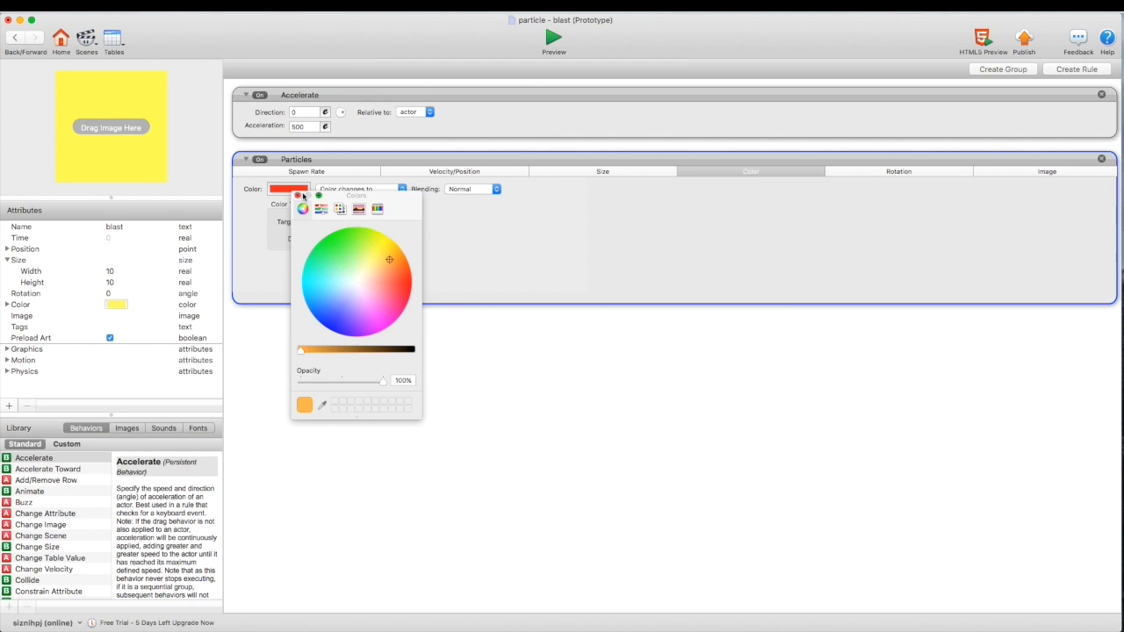
{"action": "left_click", "coordinate": [298, 195]}
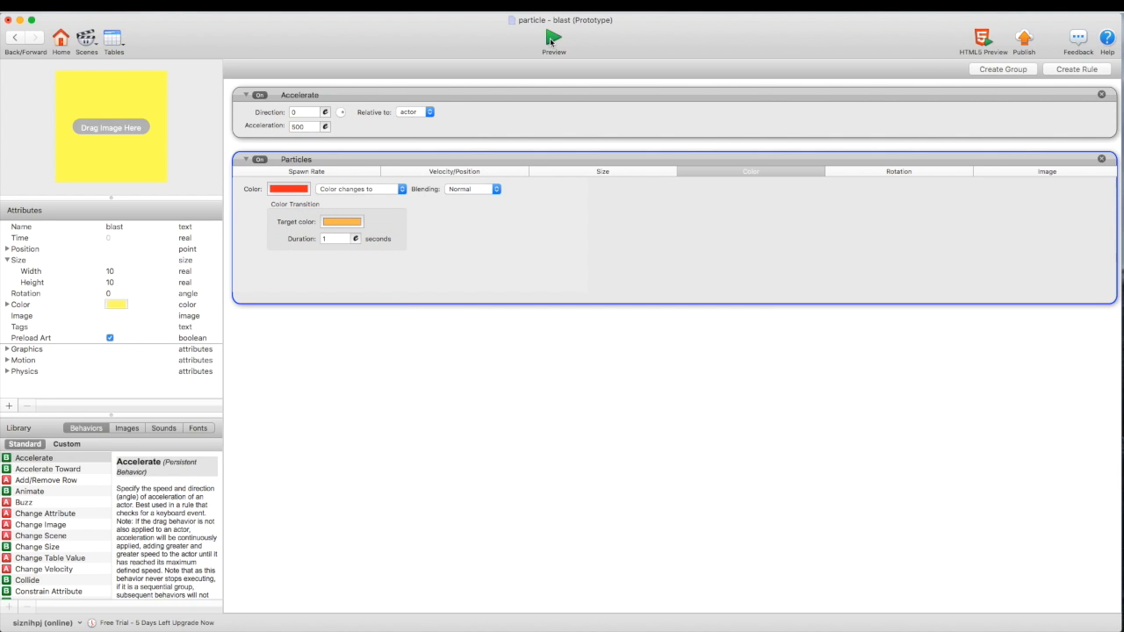
{"action": "left_click", "coordinate": [552, 40]}
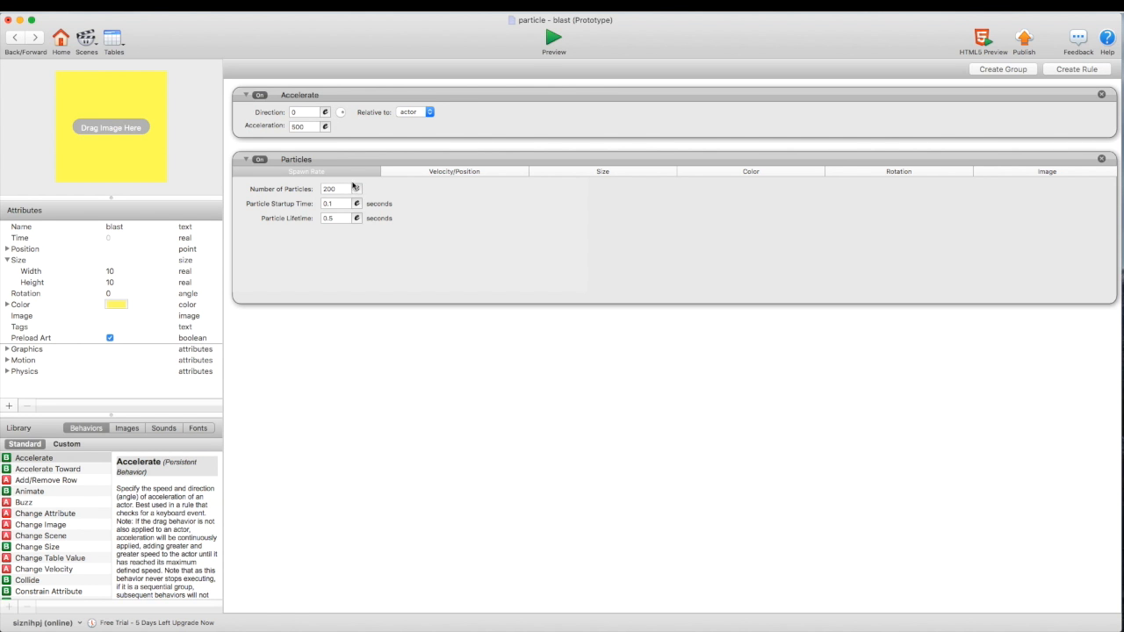
- Change the horizontal emitter offset of the blast's particles and preview the game to test it
{"action": "left_click", "coordinate": [451, 173]}
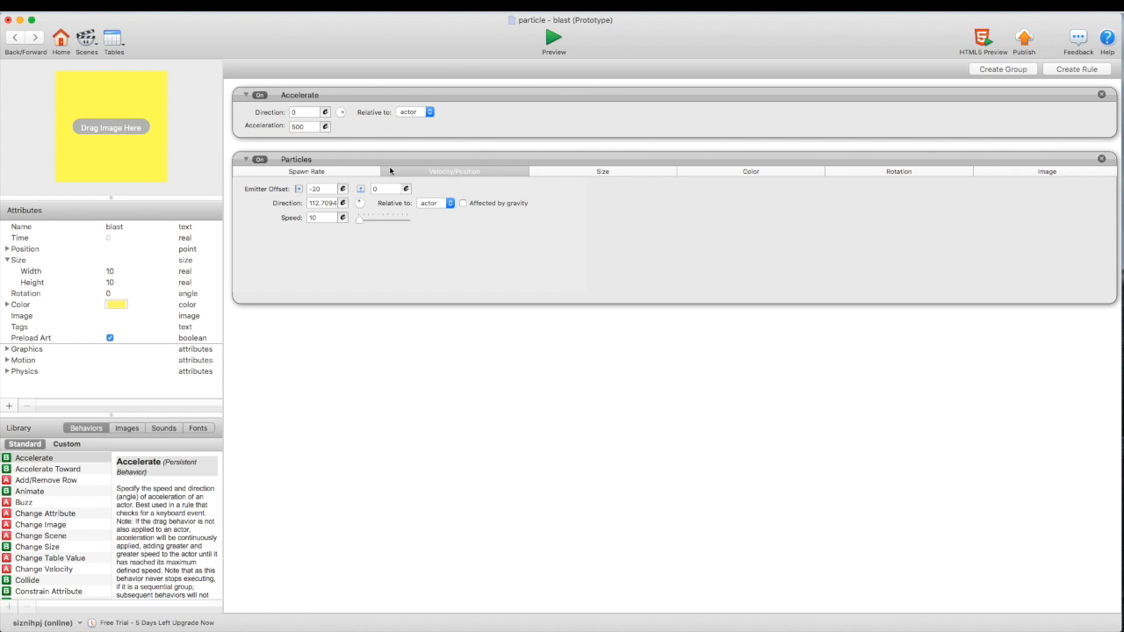
{"action": "left_click", "coordinate": [329, 190]}
{"action": "type", "text": "09"}
{"action": "left_click", "coordinate": [396, 161]}
{"action": "left_click", "coordinate": [552, 37]}
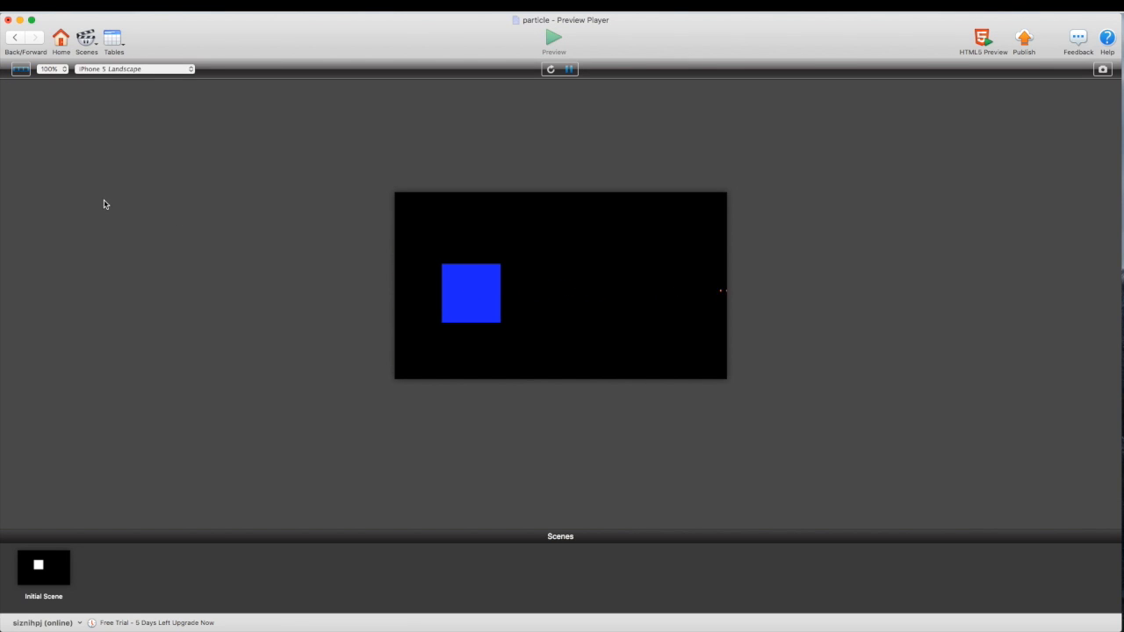
- Return from the preview to the blast actor and review its particle size, color, rotation, image, velocity and spawn rate settings
{"action": "left_click", "coordinate": [19, 42]}
{"action": "key", "text": "super+bracketleft"}
{"action": "left_click", "coordinate": [632, 171]}
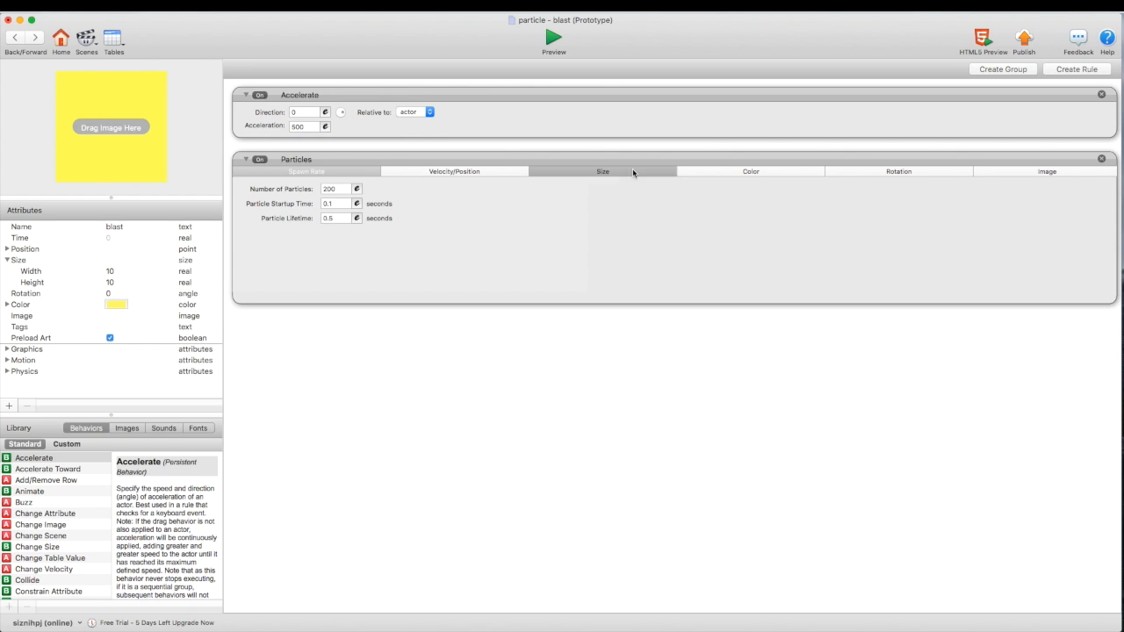
{"action": "left_click", "coordinate": [761, 171]}
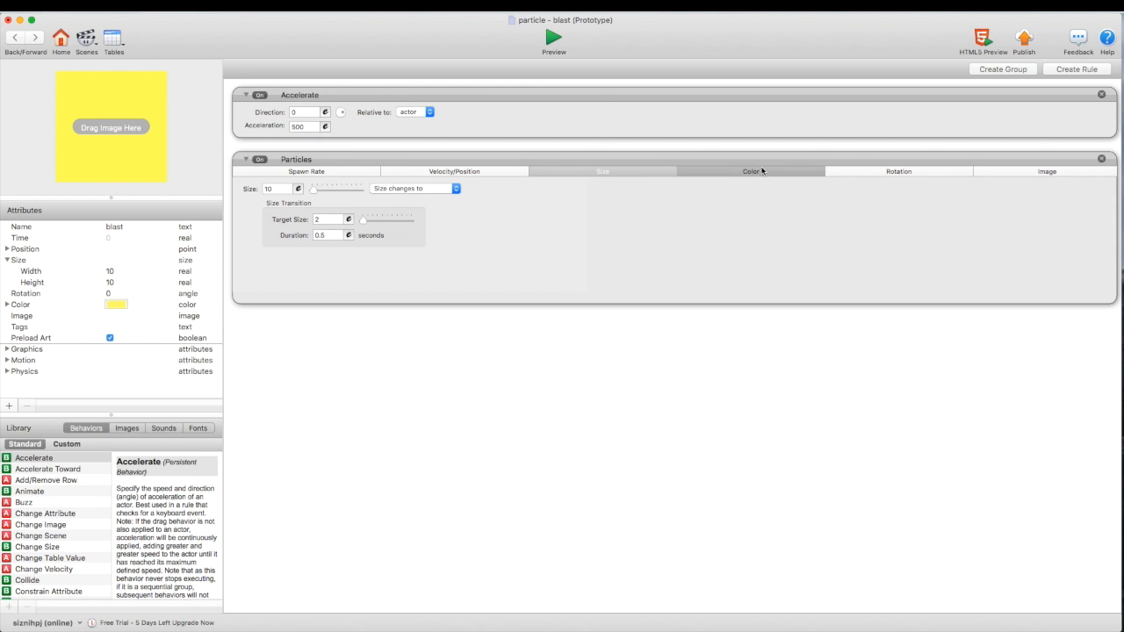
{"action": "left_click", "coordinate": [892, 171]}
{"action": "left_click", "coordinate": [1015, 171]}
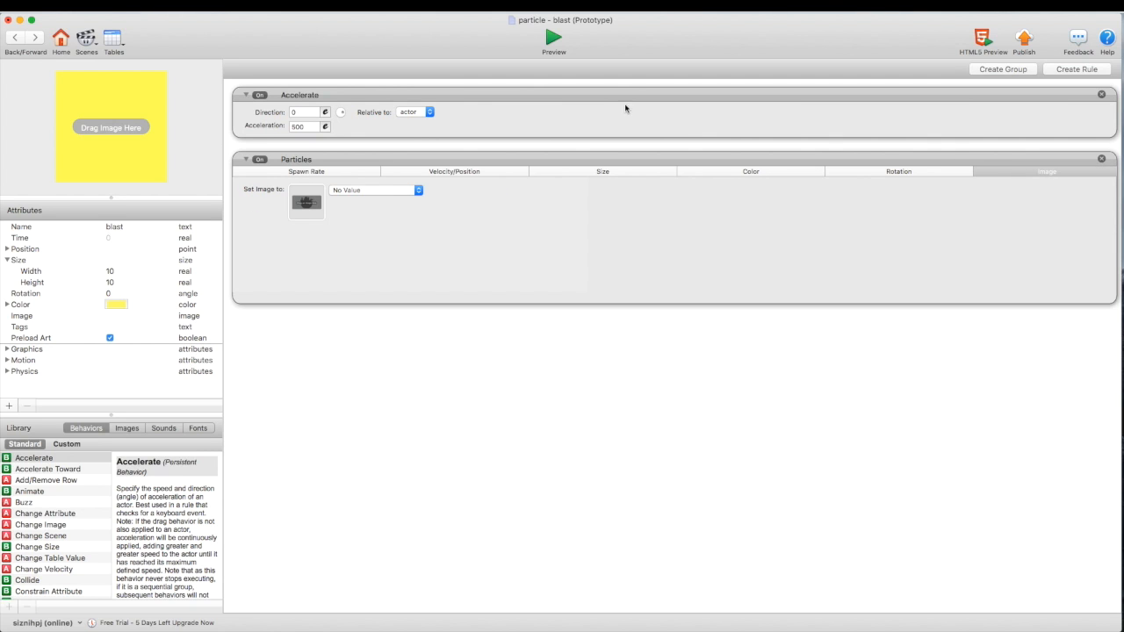
{"action": "left_click", "coordinate": [602, 173]}
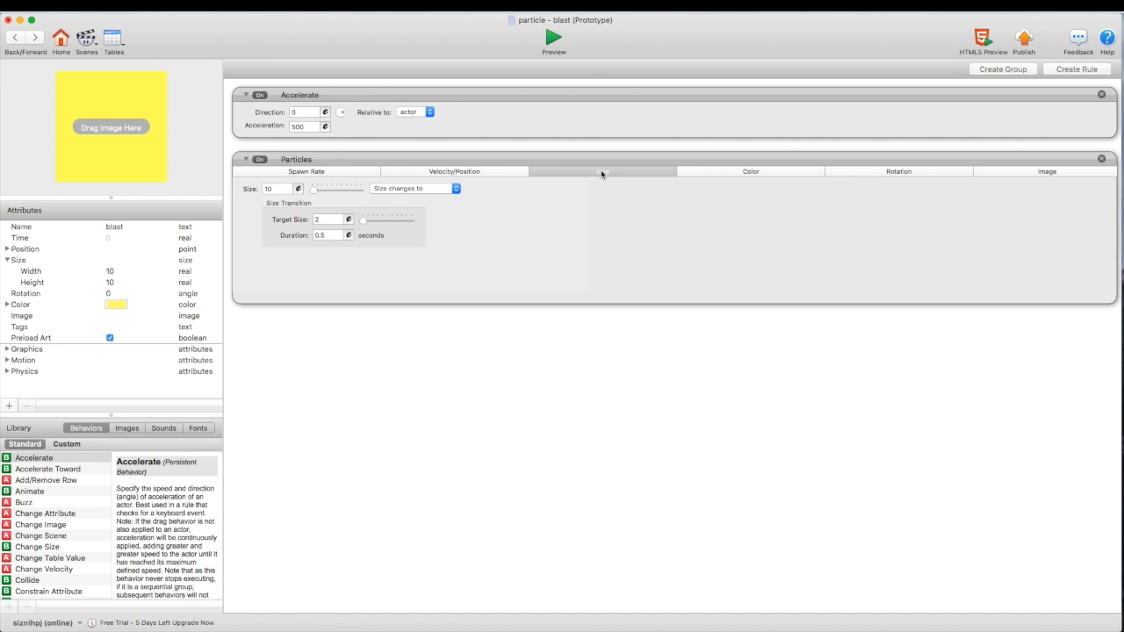
{"action": "left_click", "coordinate": [420, 173]}
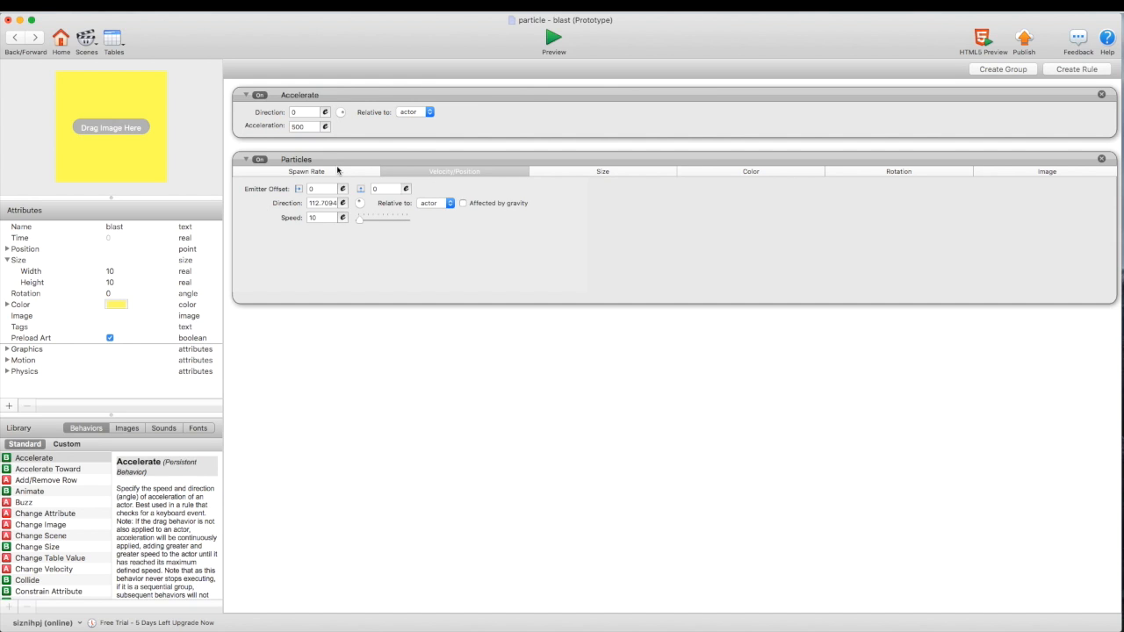
{"action": "left_click", "coordinate": [337, 171]}
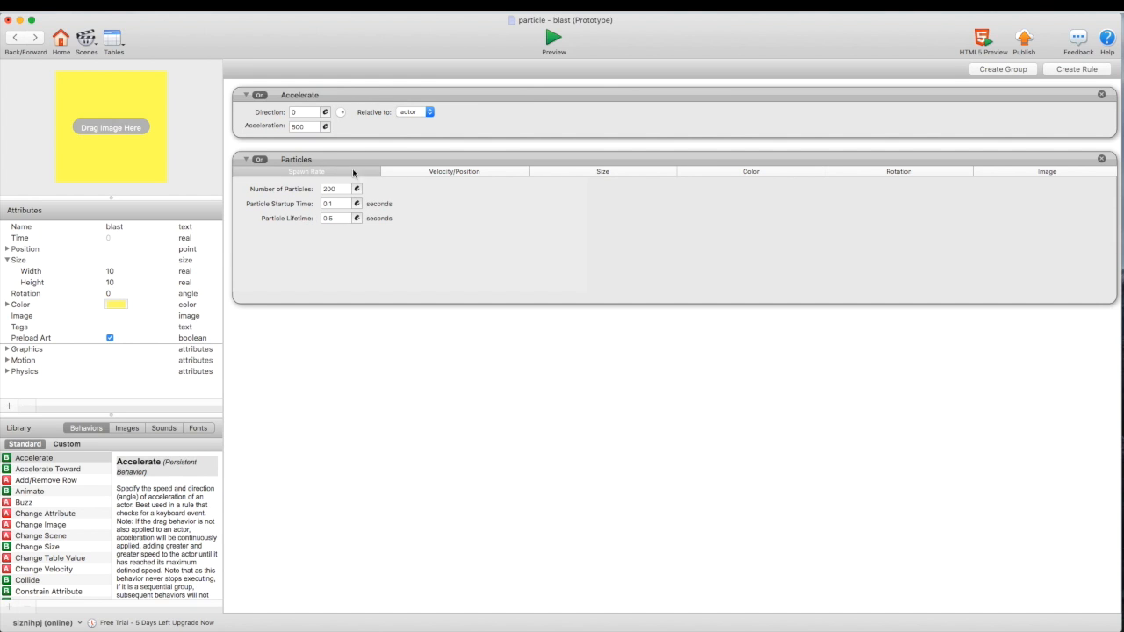
- Set the horizontal emitter offset of the blast's particles to -10
{"action": "left_click", "coordinate": [420, 172]}
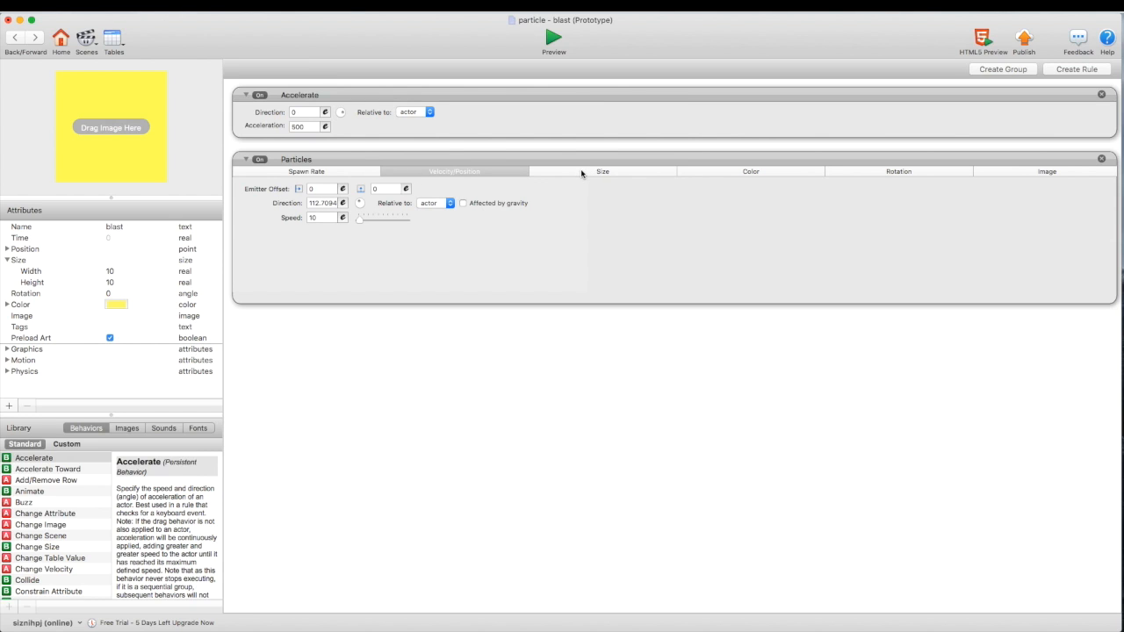
{"action": "left_click", "coordinate": [310, 191]}
{"action": "type", "text": "-10"}
{"action": "left_click", "coordinate": [348, 230]}
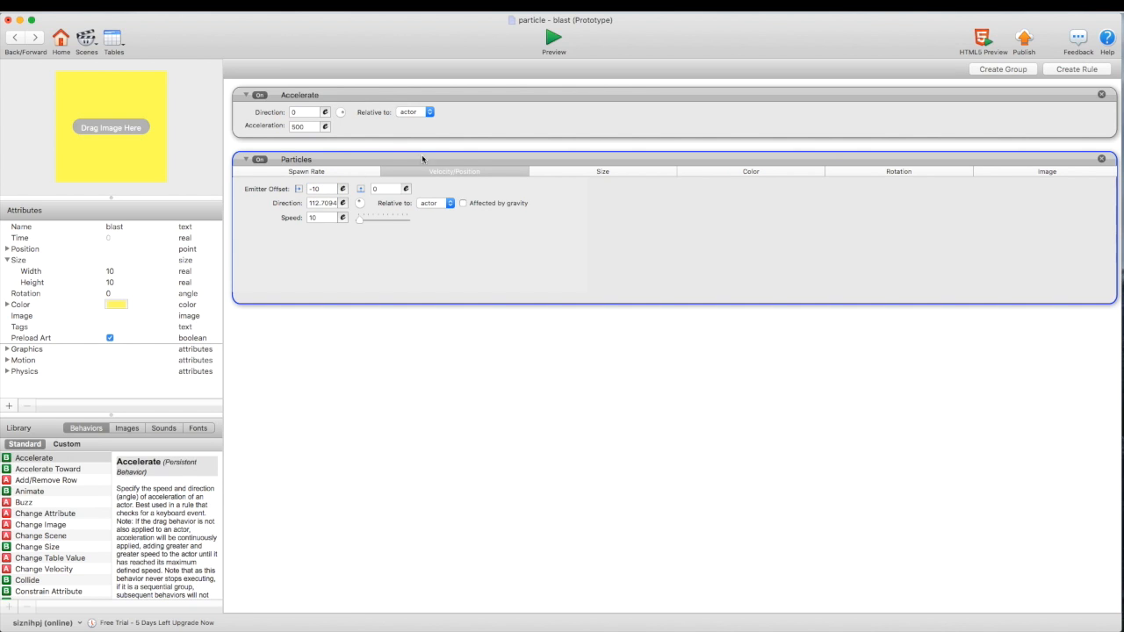
- Set the number of particles in the blast's spawn rate settings to 100
{"action": "left_click", "coordinate": [331, 173]}
{"action": "double_click", "coordinate": [338, 190]}
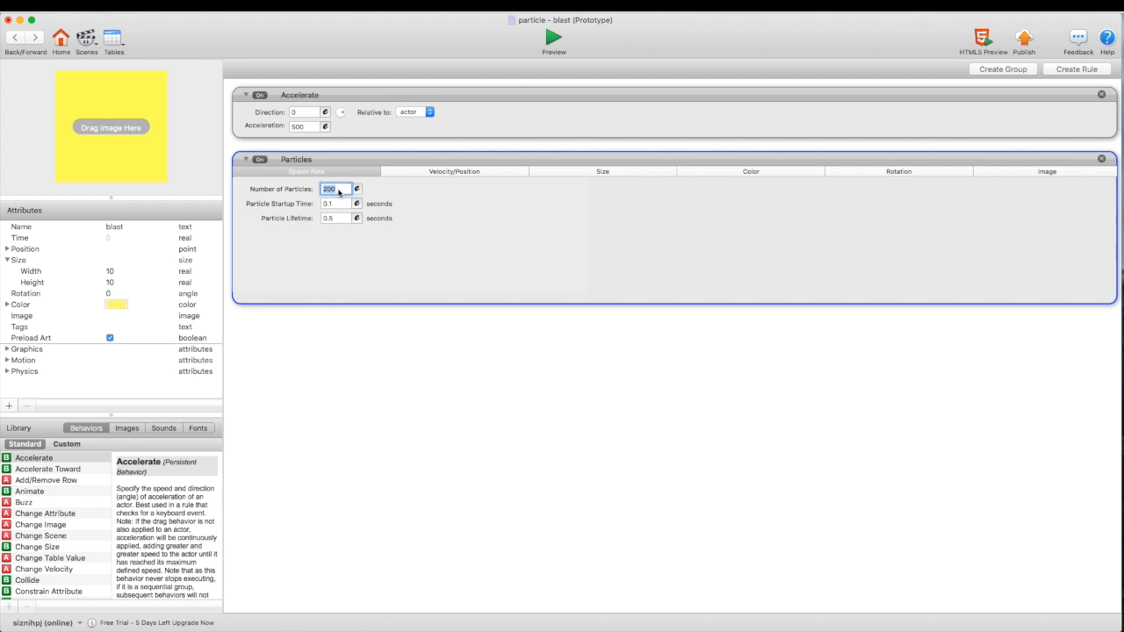
{"action": "type", "text": "1"}
{"action": "left_click", "coordinate": [471, 108]}
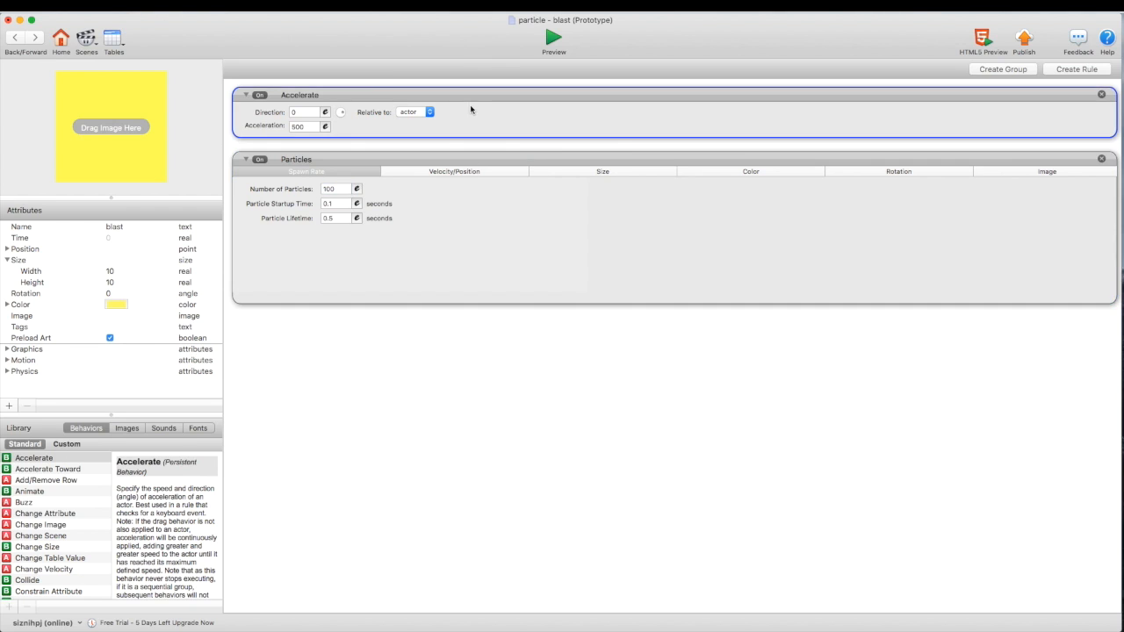
- Set the particle color blending to Additive and preview the game
{"action": "left_click", "coordinate": [750, 172]}
{"action": "left_click", "coordinate": [452, 188]}
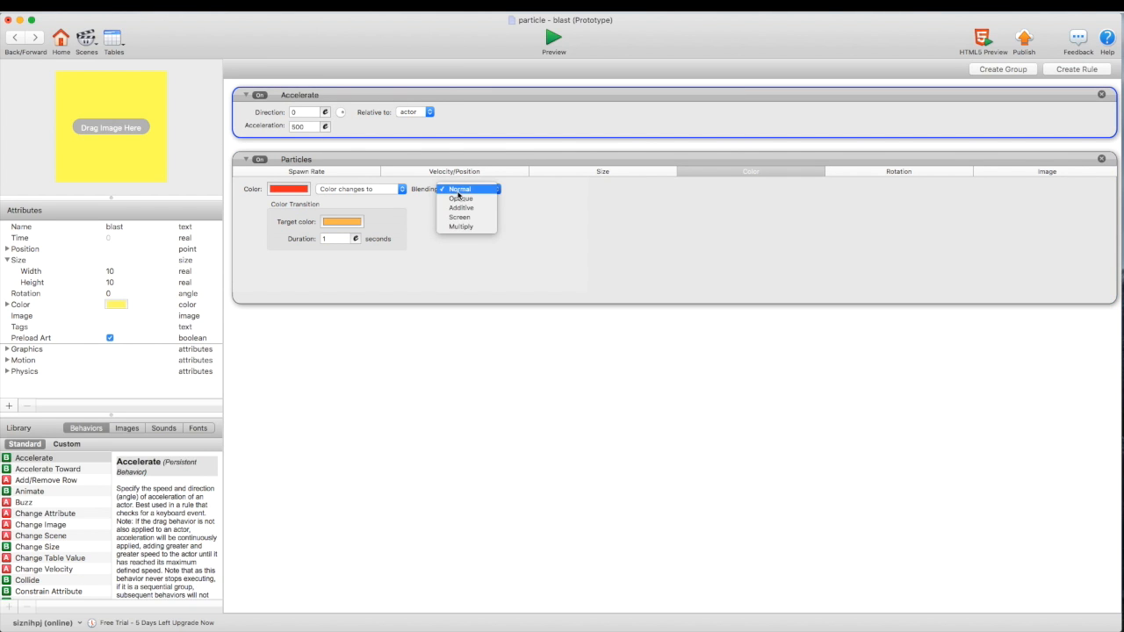
{"action": "left_click", "coordinate": [461, 208]}
{"action": "left_click", "coordinate": [552, 38]}
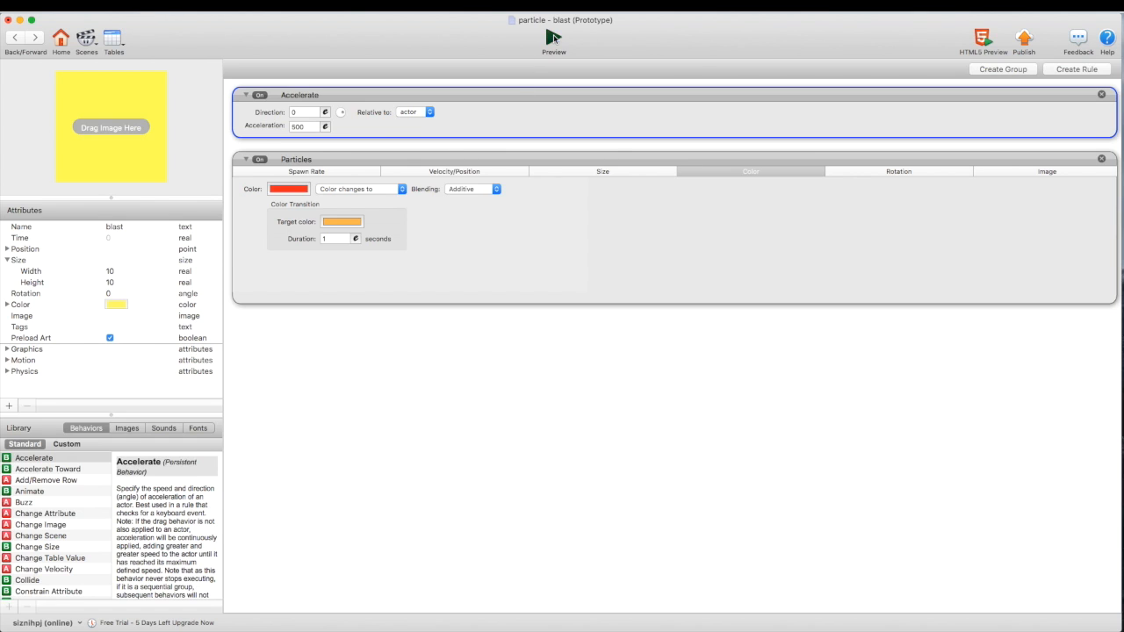